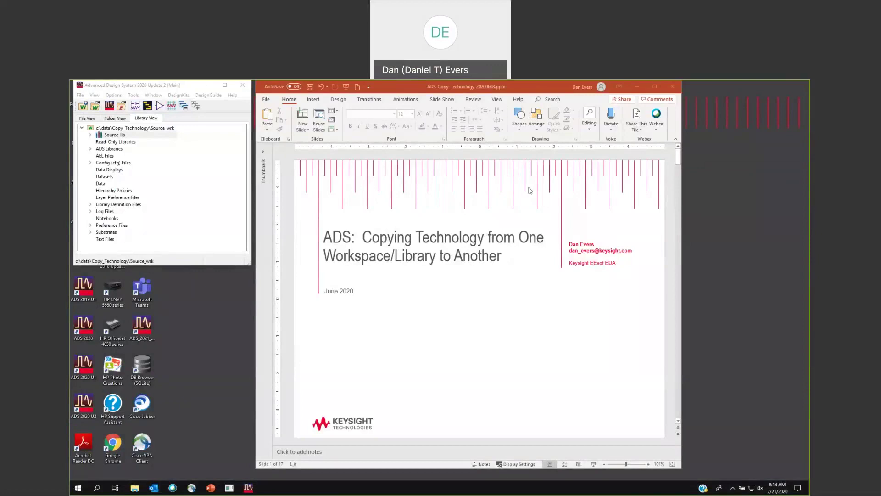
- Scroll the PowerPoint deck past the Agenda slide to slide 3, 'Overview'
scroll(467, 239, "down", 1)
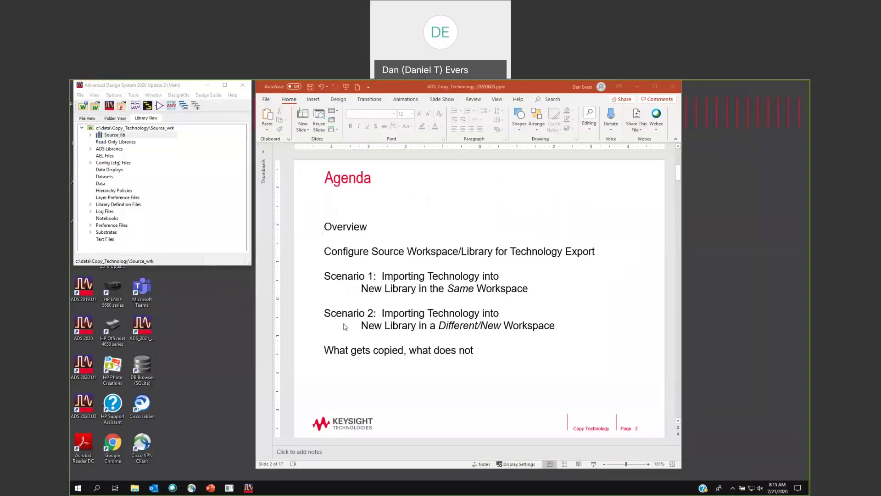
scroll(348, 322, "down", 1)
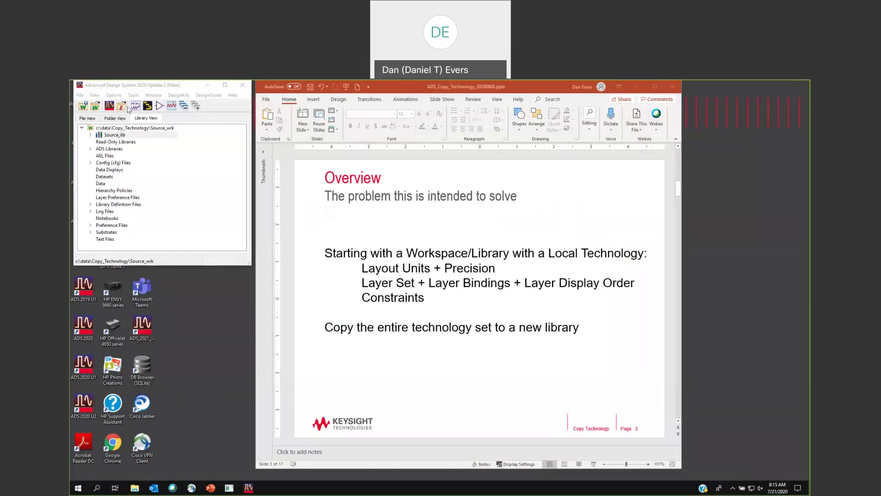
left_click(113, 95)
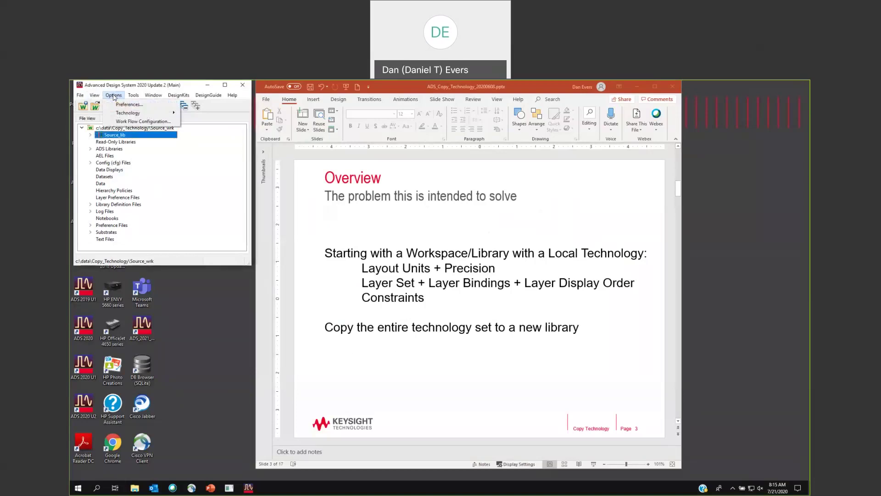
mouse_move(123, 113)
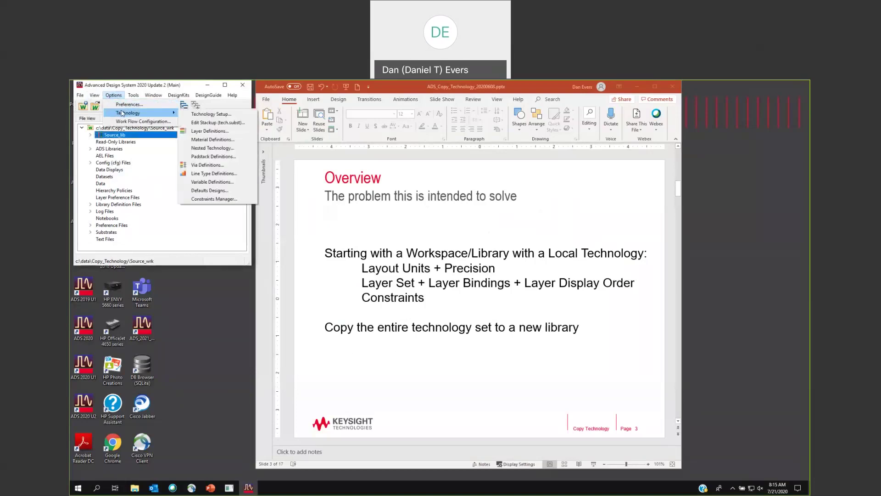
left_click(198, 114)
left_click(212, 123)
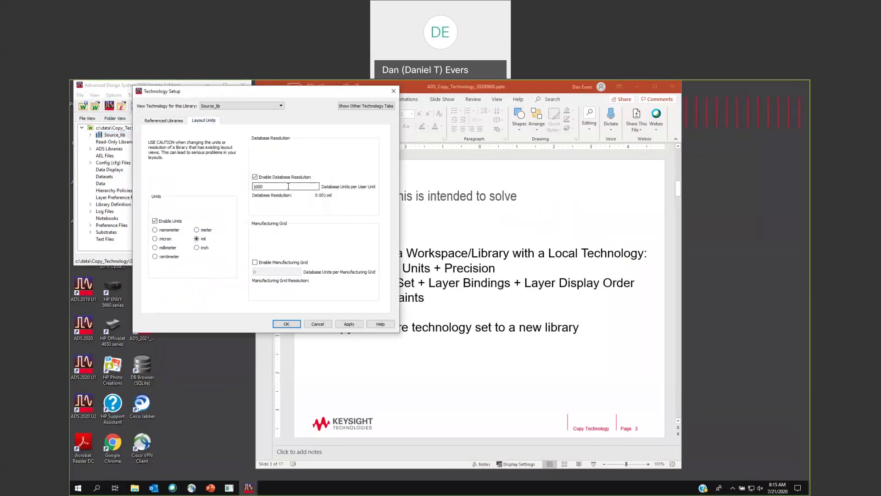
left_click(353, 106)
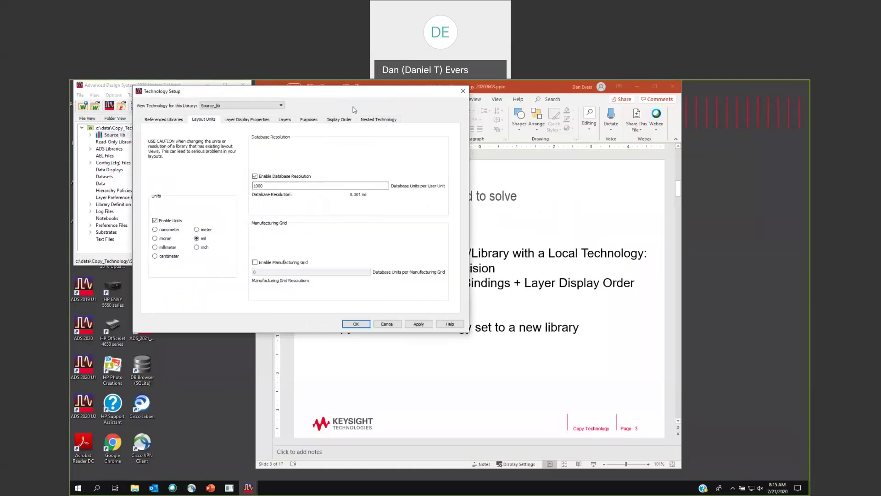
left_click(284, 120)
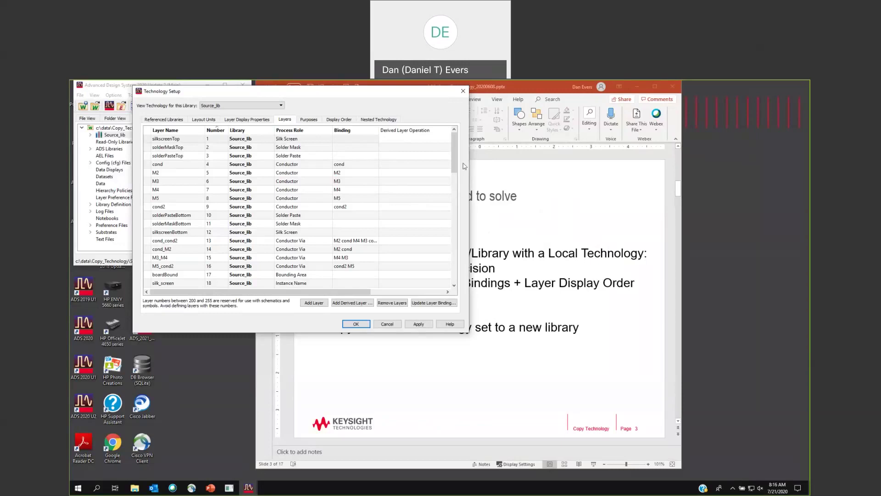
left_click_drag(450, 164, 449, 206)
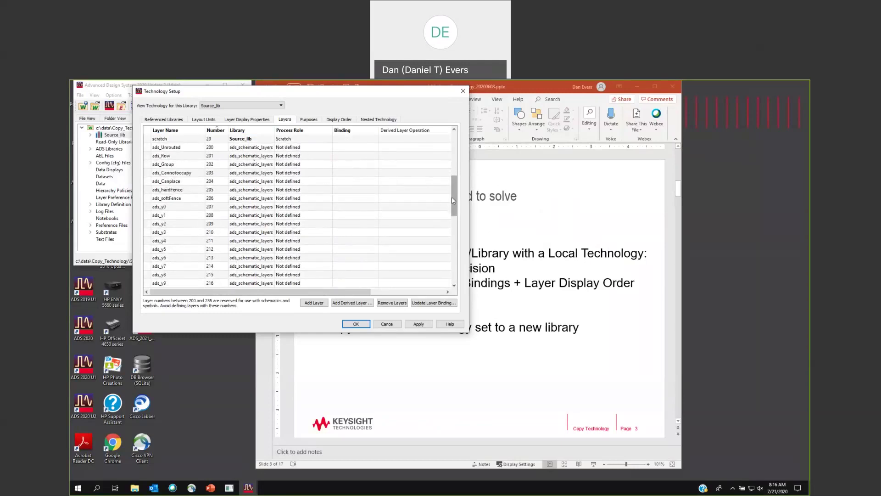
left_click_drag(452, 197, 453, 160)
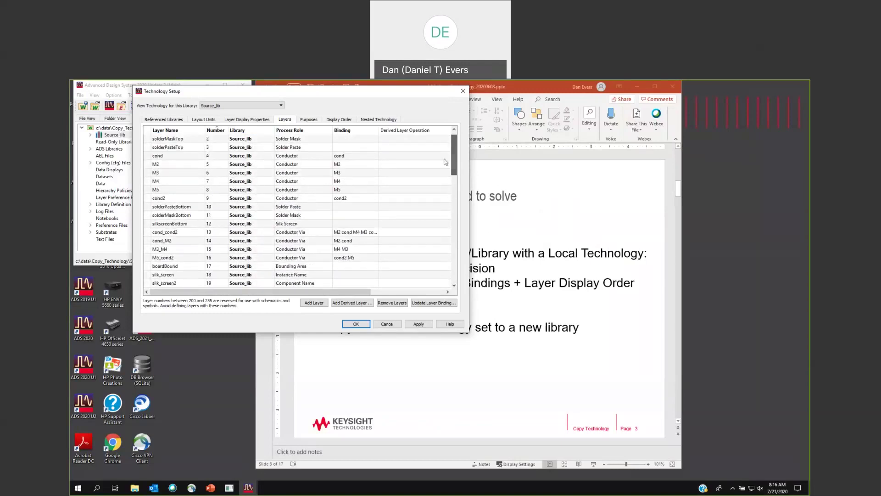
left_click(241, 121)
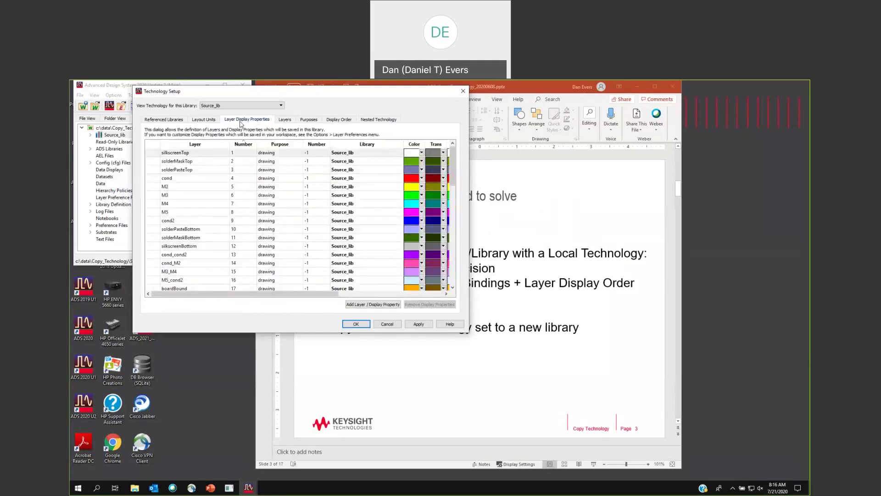
left_click(386, 324)
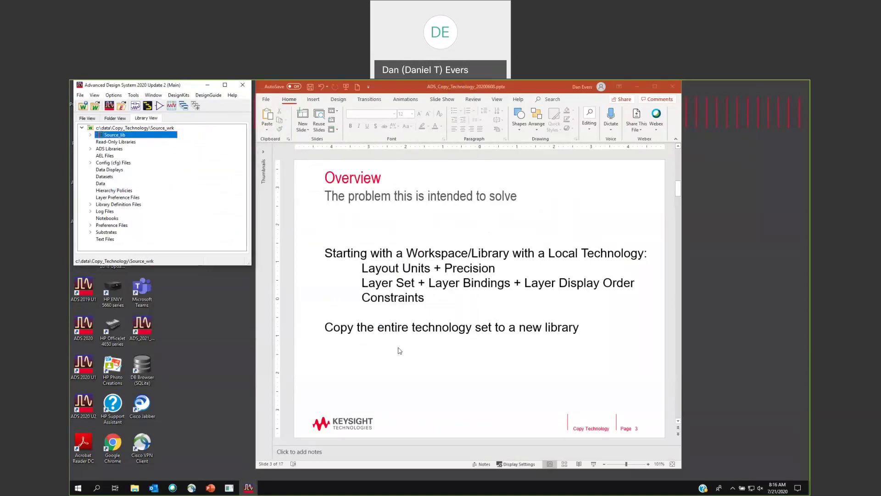
- Enable 'Allow this technology to be used by other libraries' in Source_lib's Technology configuration
scroll(397, 351, "down", 1)
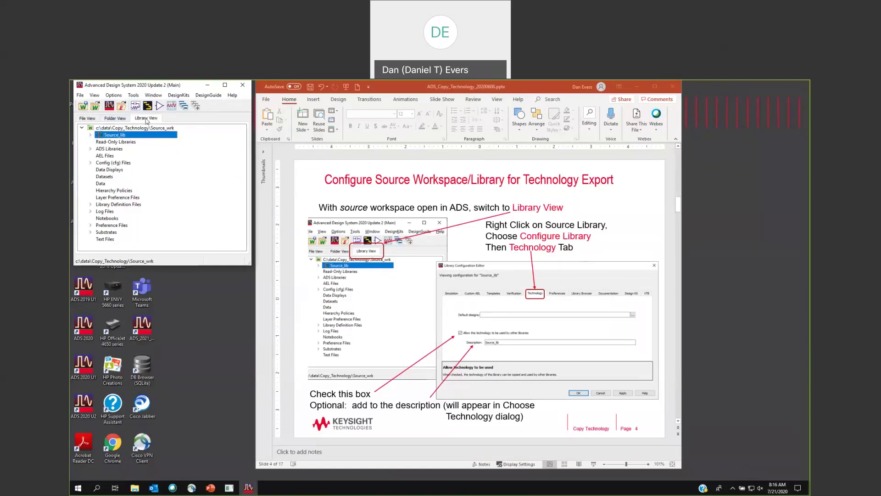
right_click(118, 135)
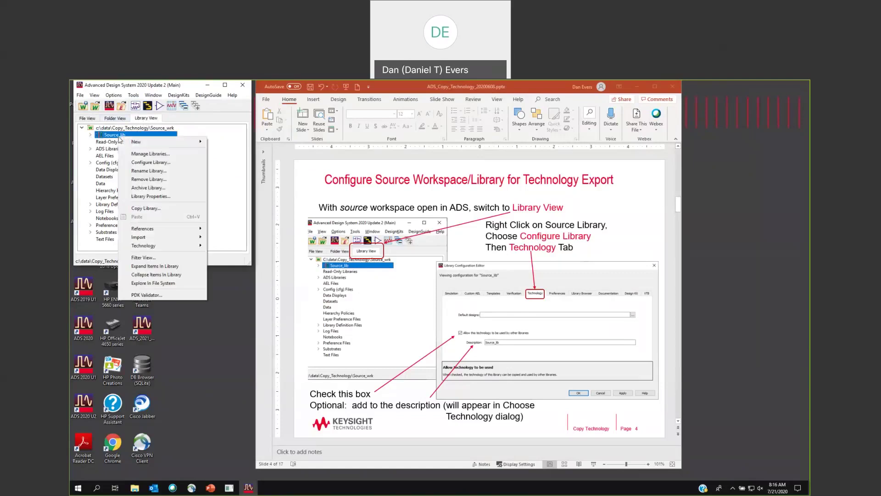
left_click(152, 164)
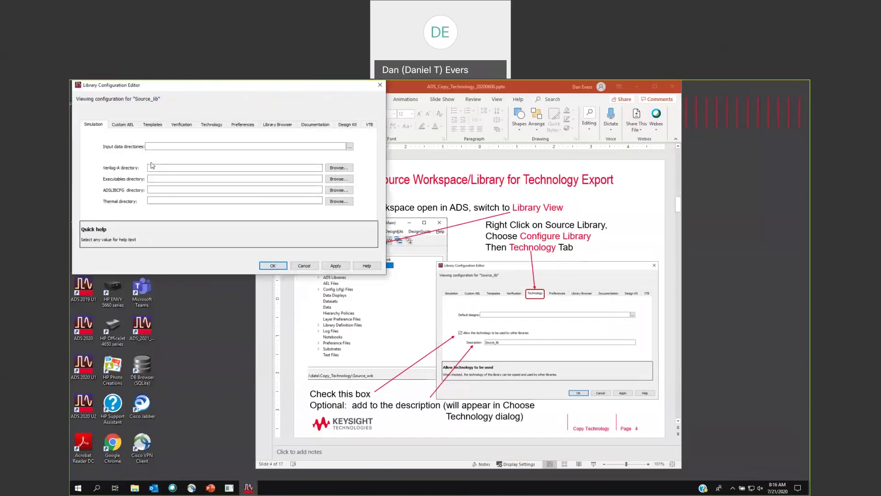
left_click(211, 124)
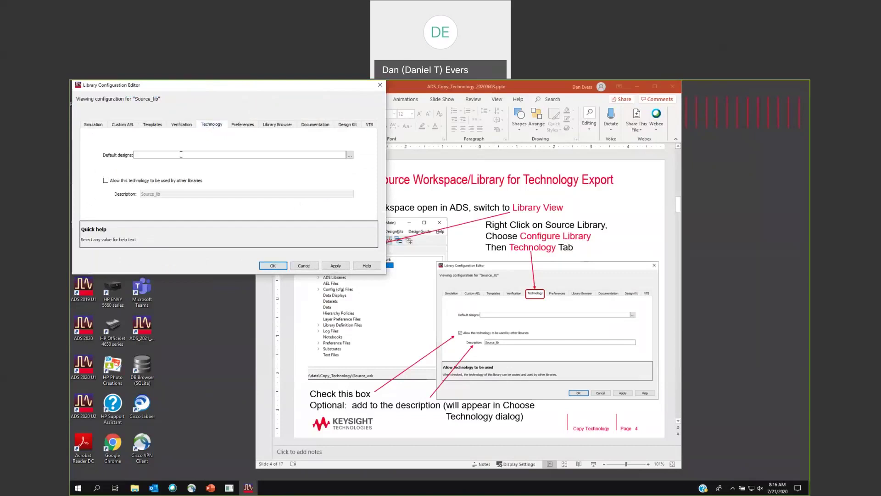
left_click(106, 181)
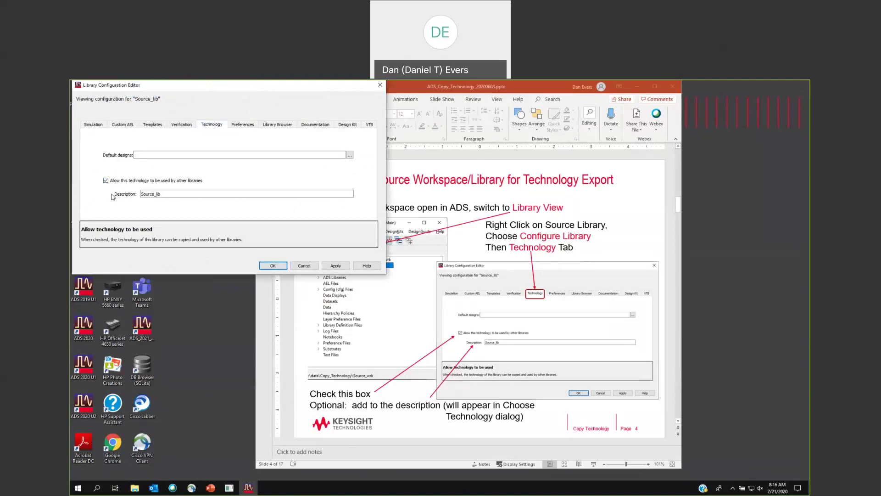
left_click(281, 270)
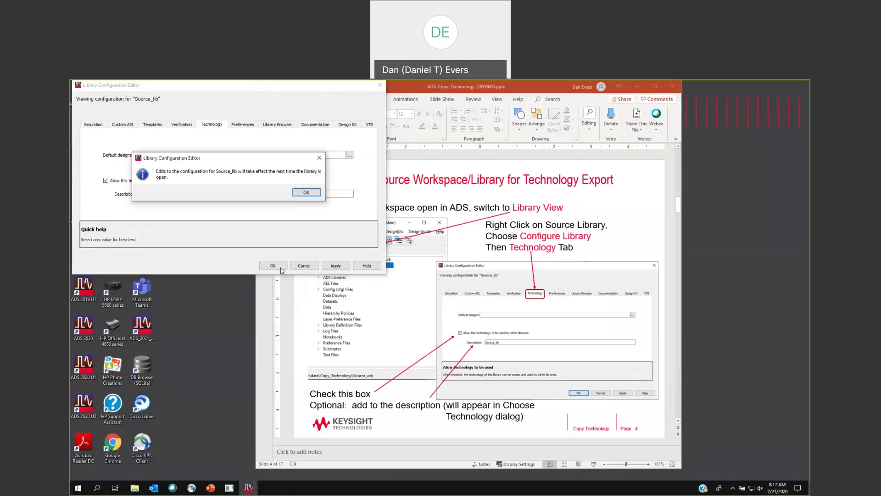
left_click(306, 193)
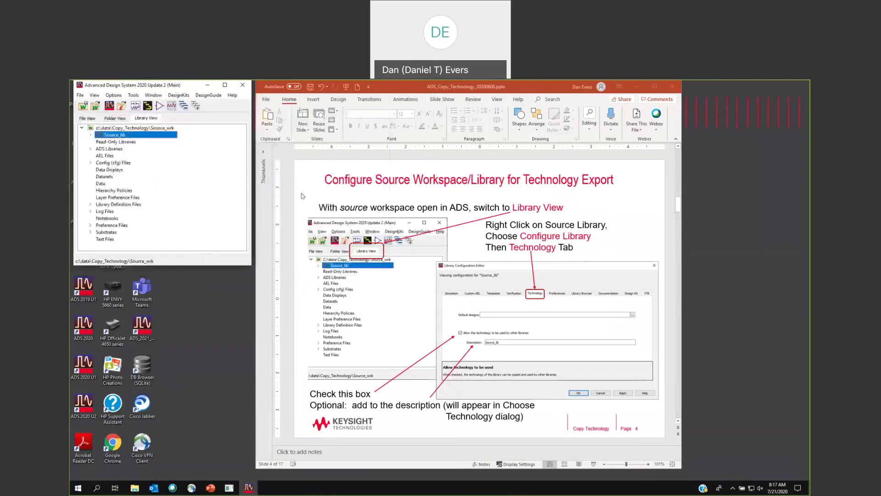
left_click(81, 95)
- Dismiss the ADS menu and scroll PowerPoint to slide 6, 'Scenario 1: New Library in the Same Workspace'
key("Escape")
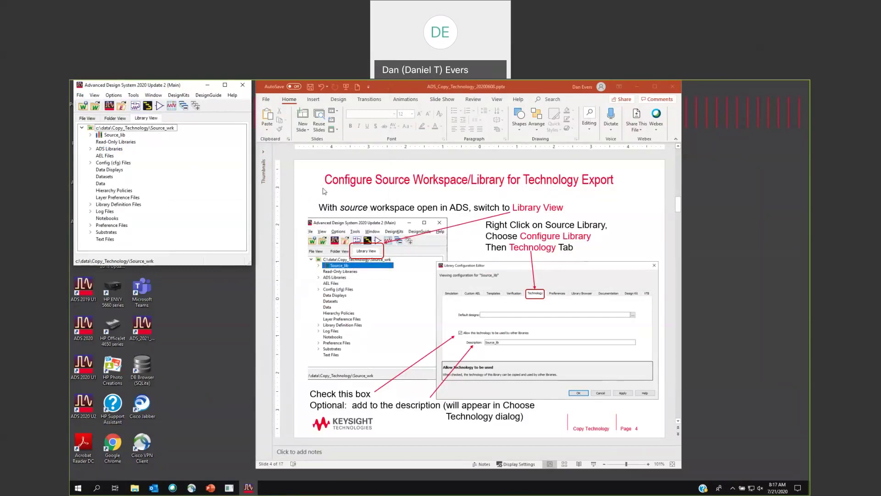
scroll(330, 199, "down", 2)
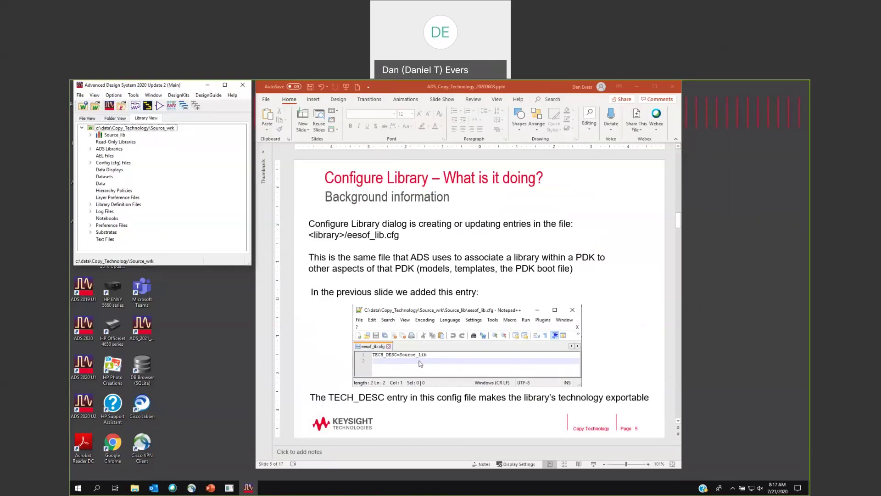
scroll(418, 364, "down", 1)
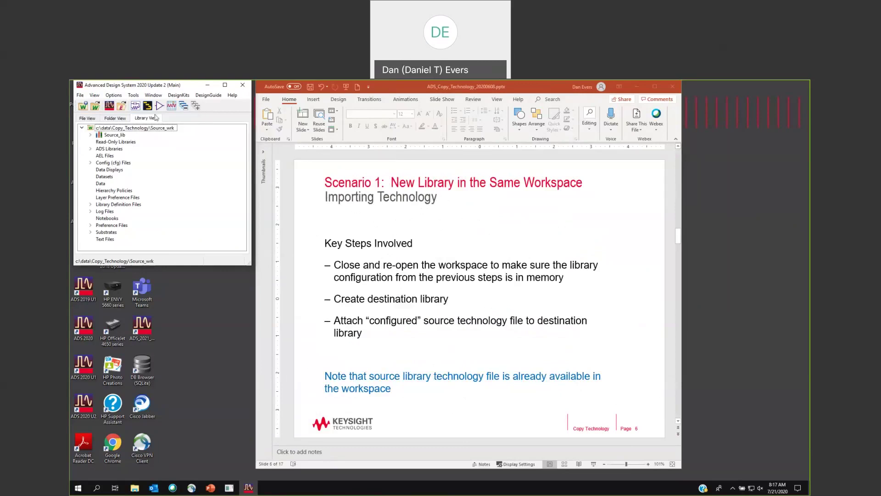
- Create new library Source1_lib with layout technology set up immediately after creation
left_click(80, 95)
mouse_move(90, 106)
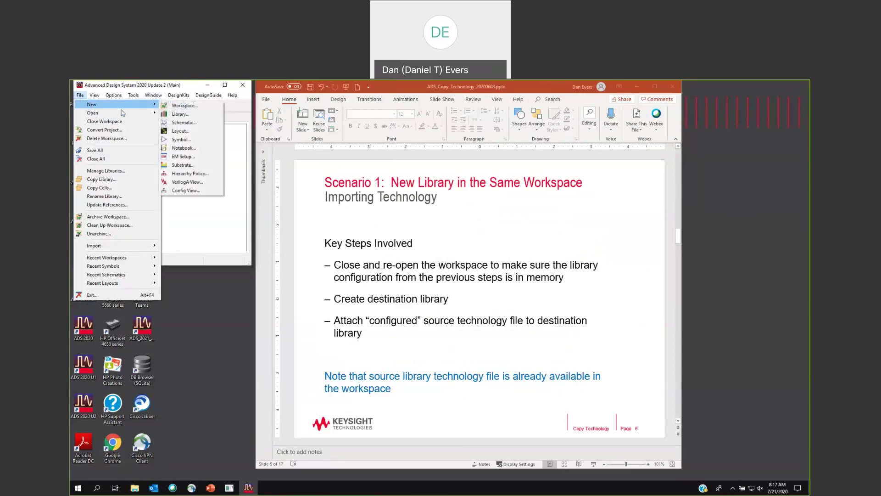
left_click(178, 114)
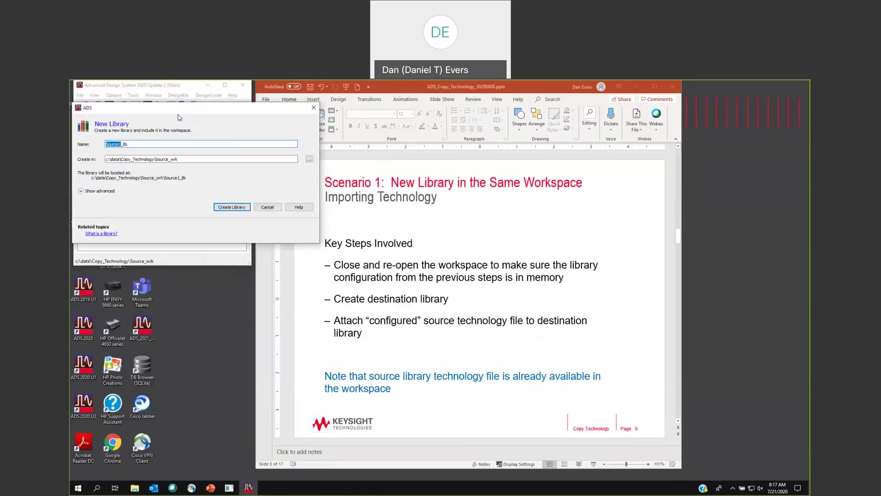
left_click(81, 191)
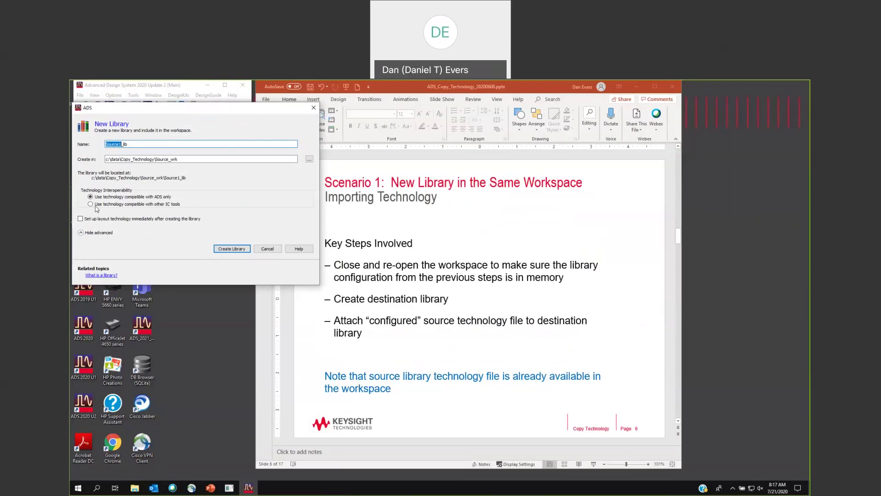
left_click(80, 219)
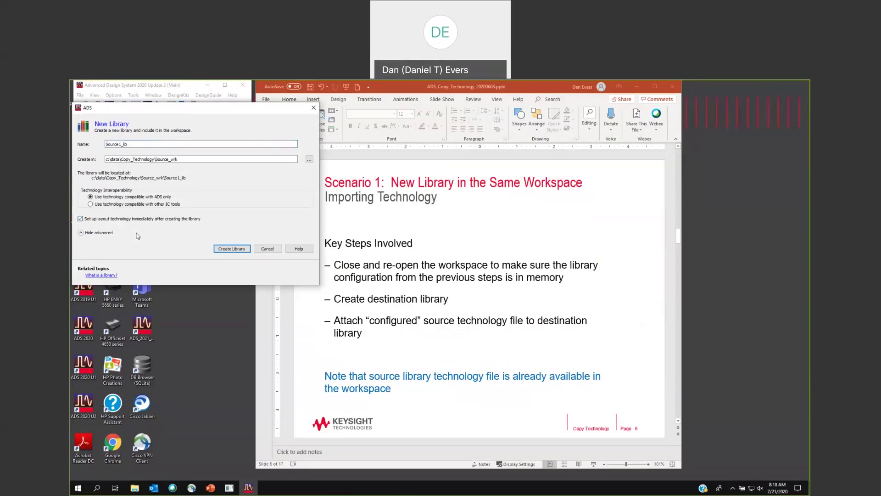
left_click(233, 249)
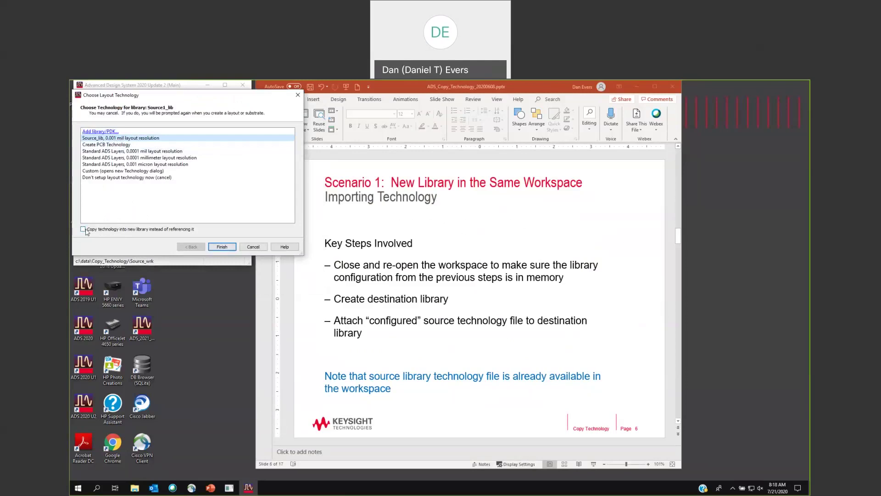
- Copy Source_lib's technology into Source1_lib instead of referencing it, and save the master substrate
left_click(83, 229)
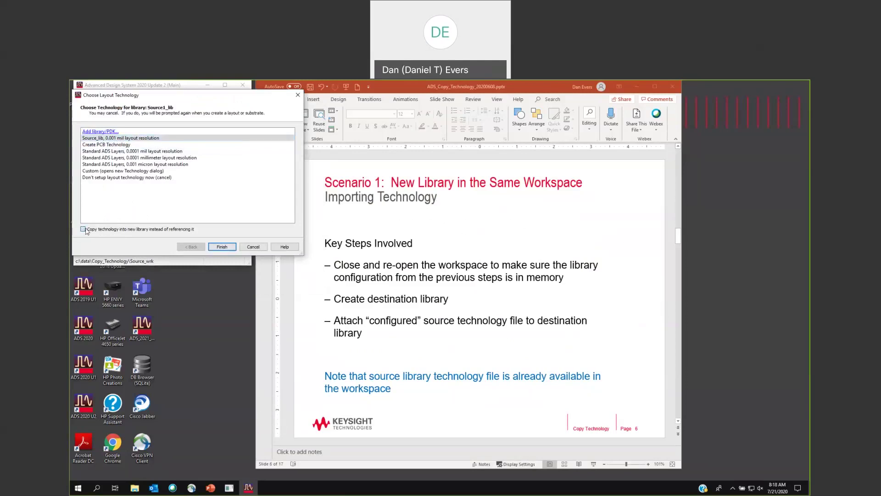
left_click(221, 247)
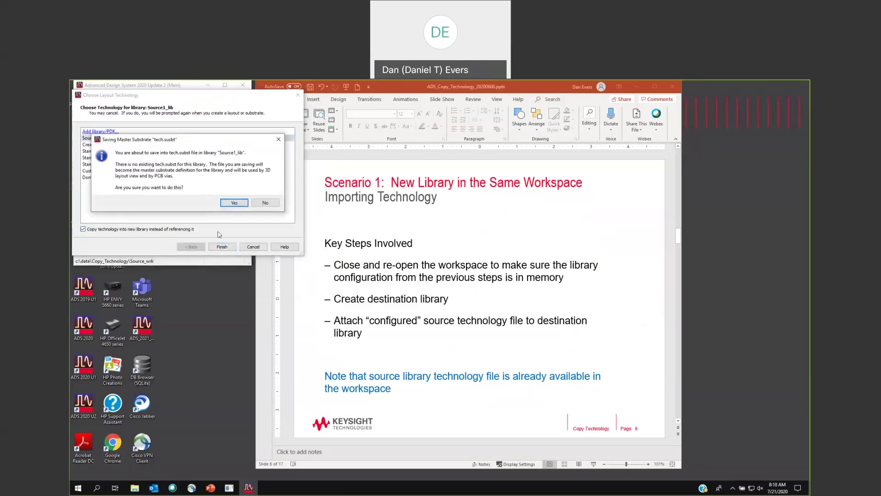
left_click(232, 204)
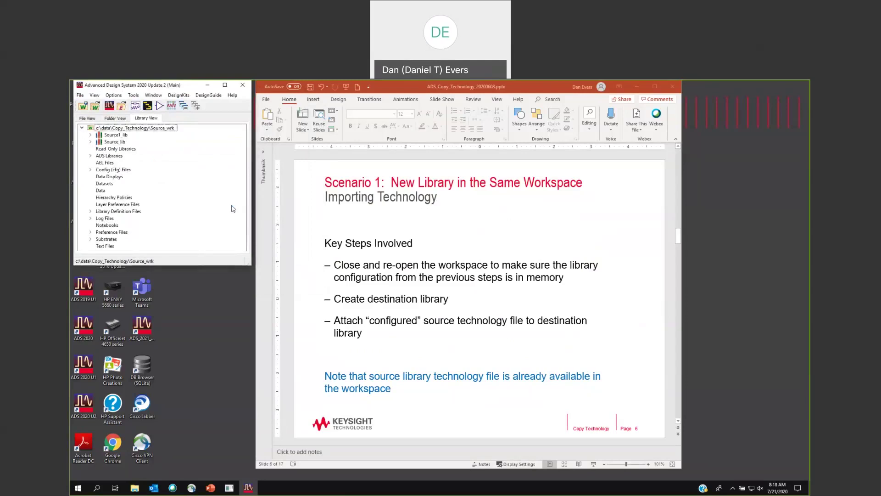
- Expand Source1_lib and bring up its Options > Technology > Technology Setup
left_click(90, 135)
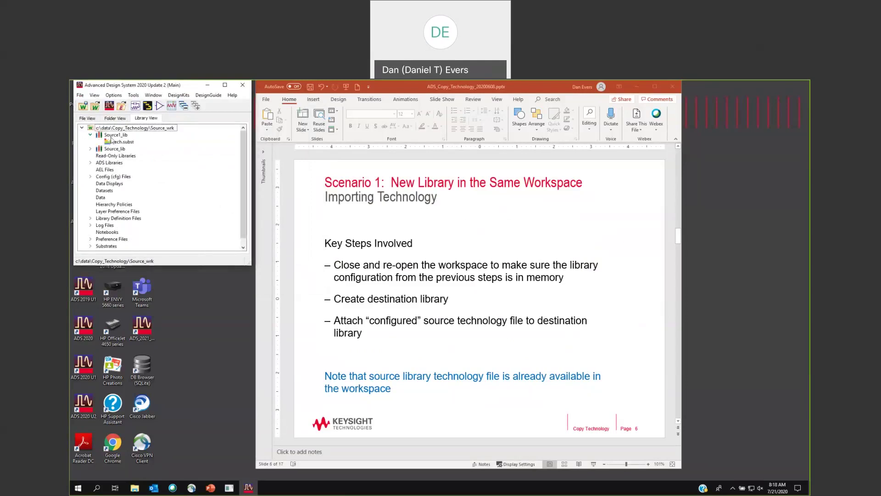
right_click(114, 136)
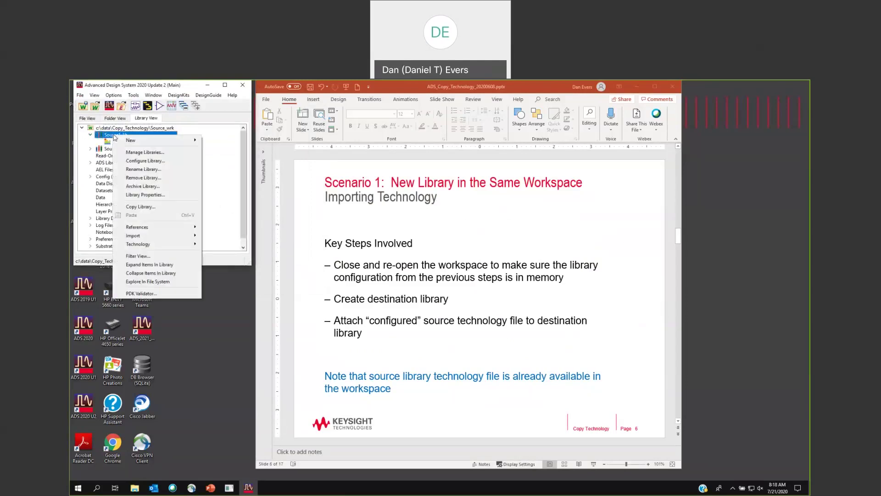
left_click(114, 95)
mouse_move(129, 114)
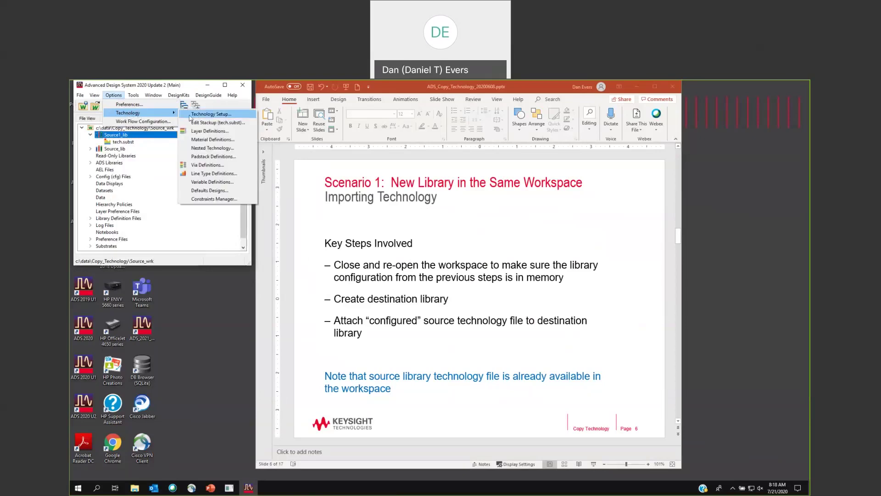
left_click(200, 115)
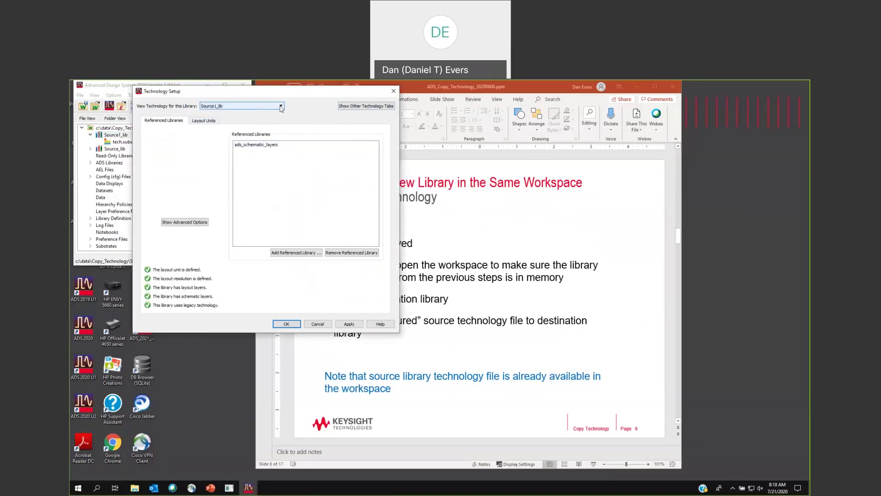
- Review the Layer Display Properties and Layers tabs, then cancel without changes
left_click(380, 107)
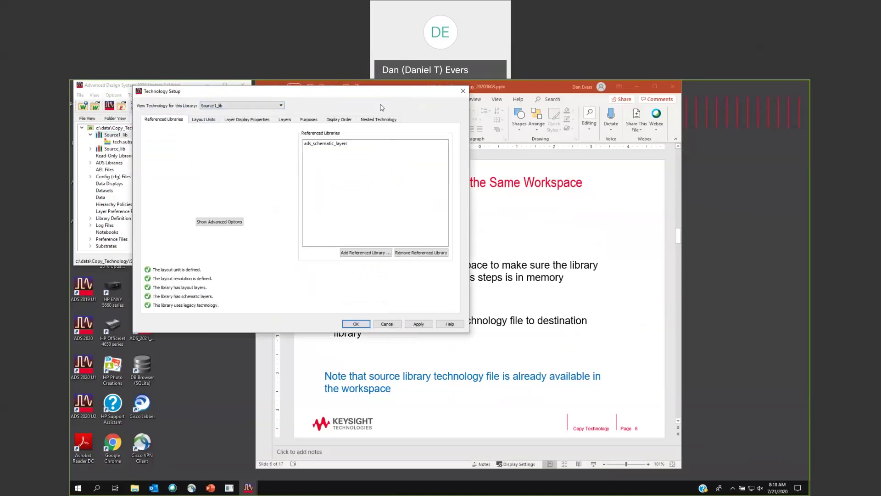
left_click(247, 120)
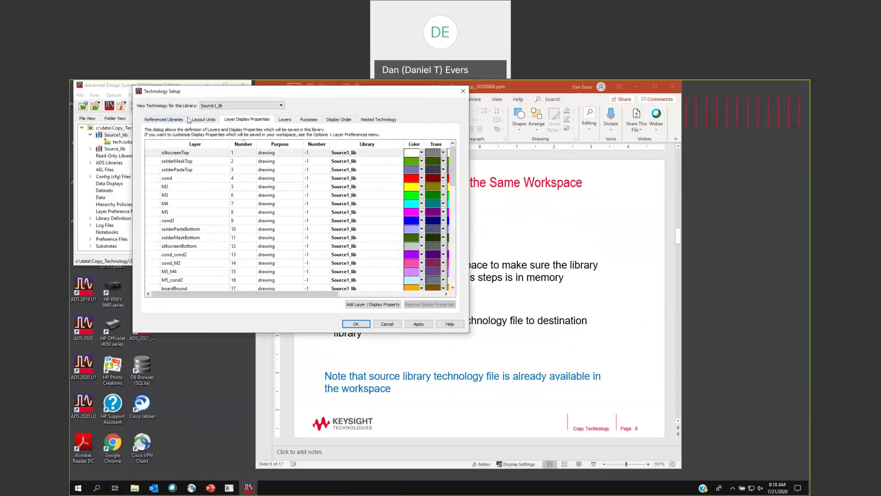
left_click(285, 120)
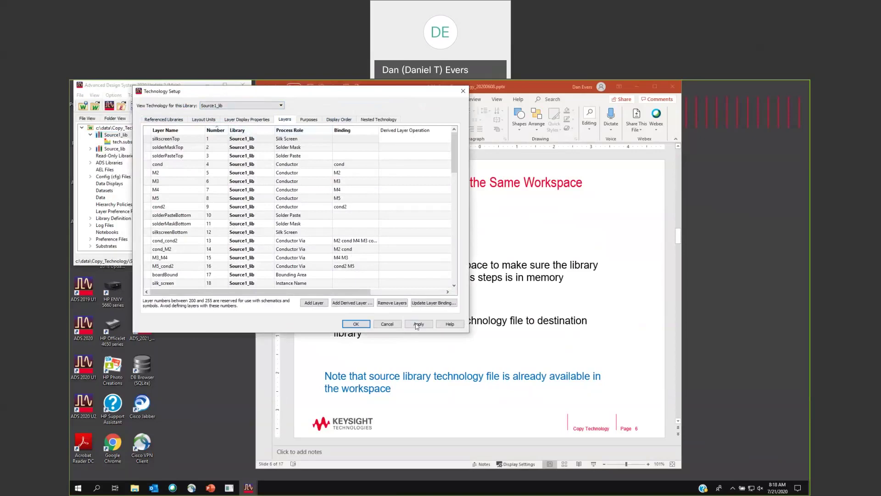
left_click(393, 325)
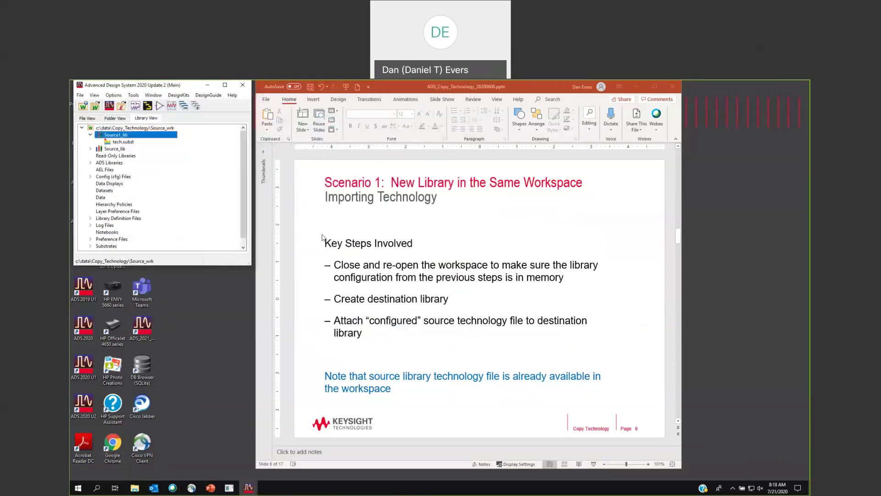
- Scroll PowerPoint to the 'Scenario 2: New Library in a New Workspace' key steps slide
scroll(323, 238, "down", 1)
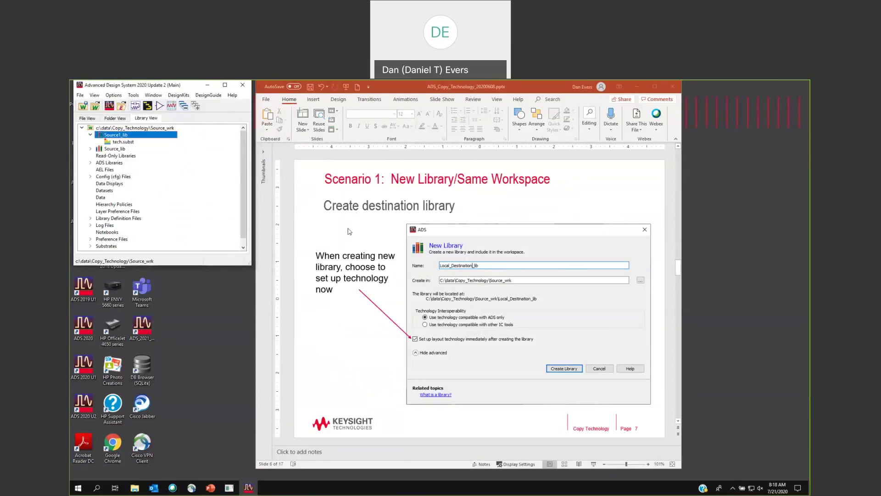
scroll(348, 231, "down", 2)
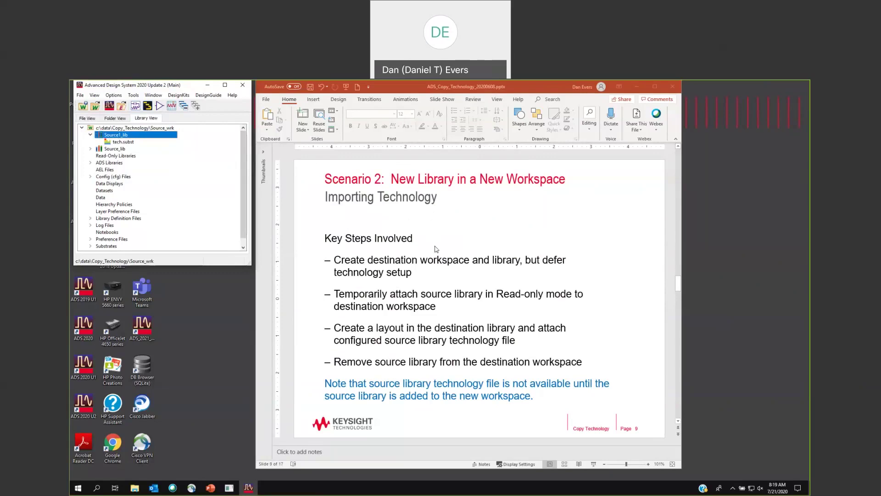
left_click(80, 94)
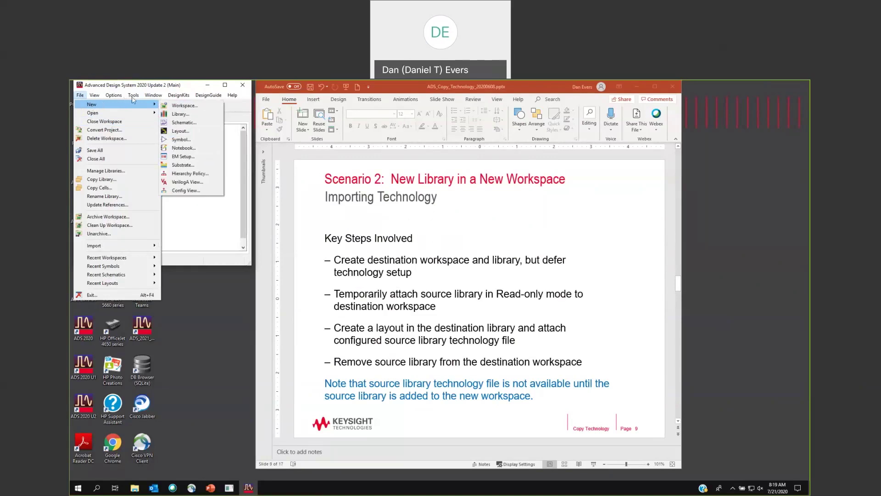
- Create workspace Destination_wrk with library Destination_lib, leaving layout technology setup unchecked
mouse_move(84, 105)
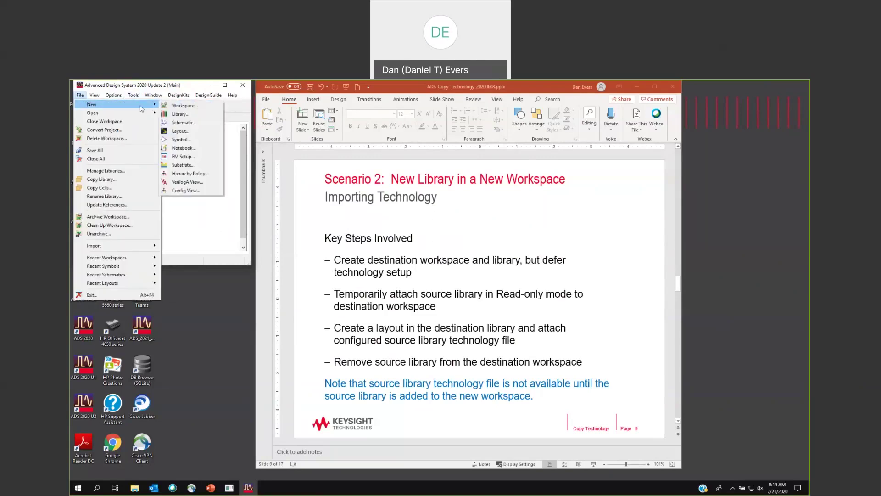
left_click(173, 106)
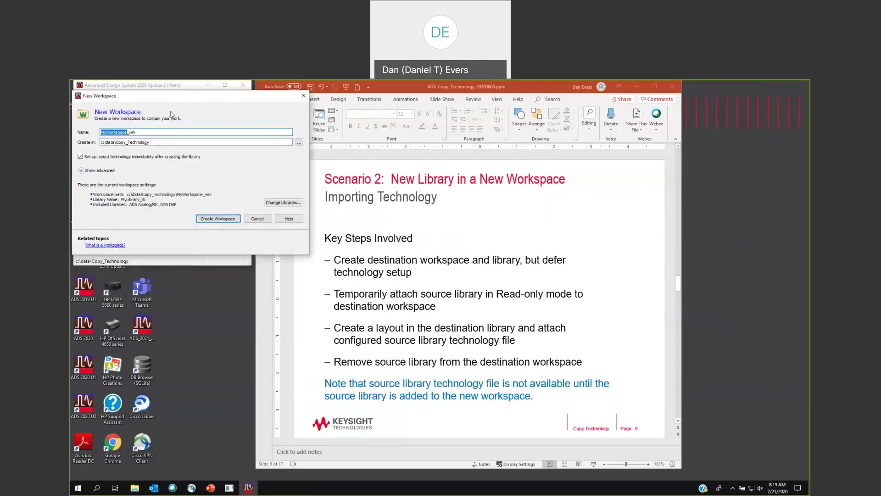
type("Destination")
left_click(80, 157)
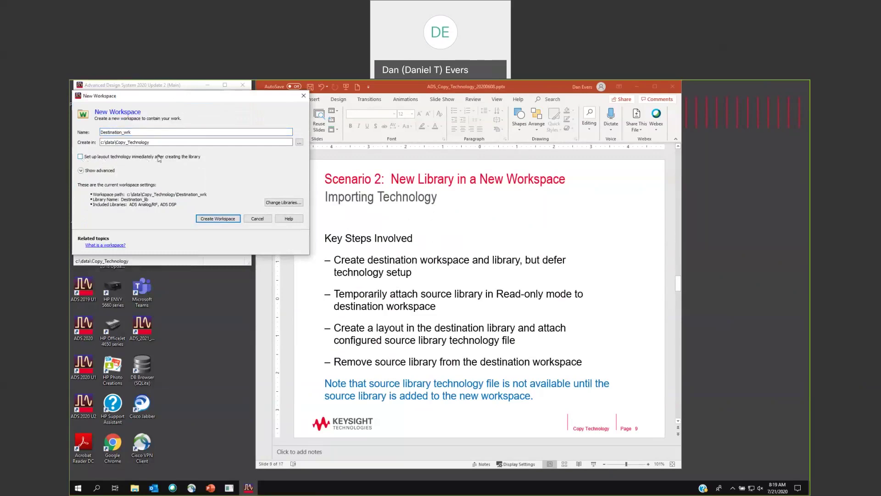
left_click(81, 170)
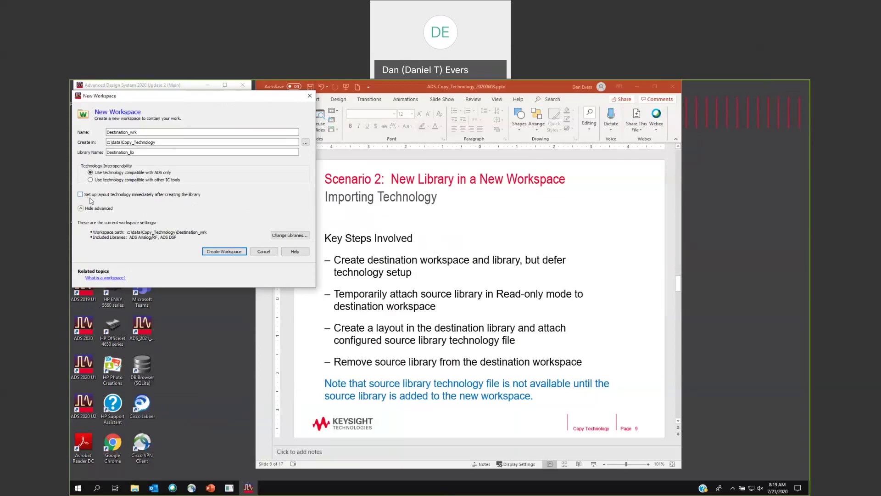
left_click(226, 252)
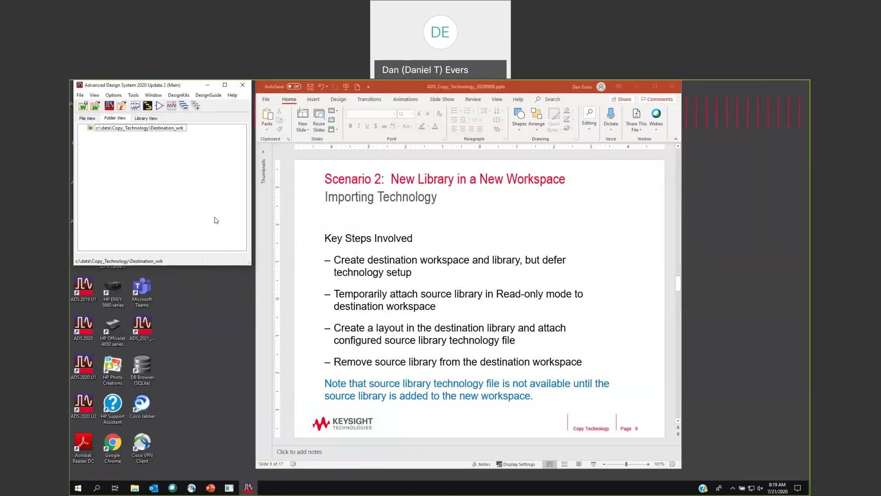
- Open Manage Libraries for Destination_wrk and start adding a library
scroll(389, 282, "down", 1)
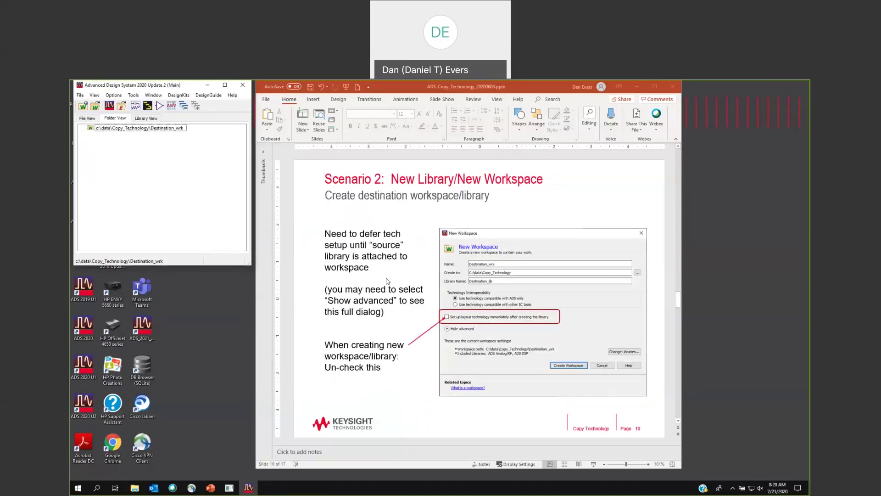
scroll(387, 281, "down", 1)
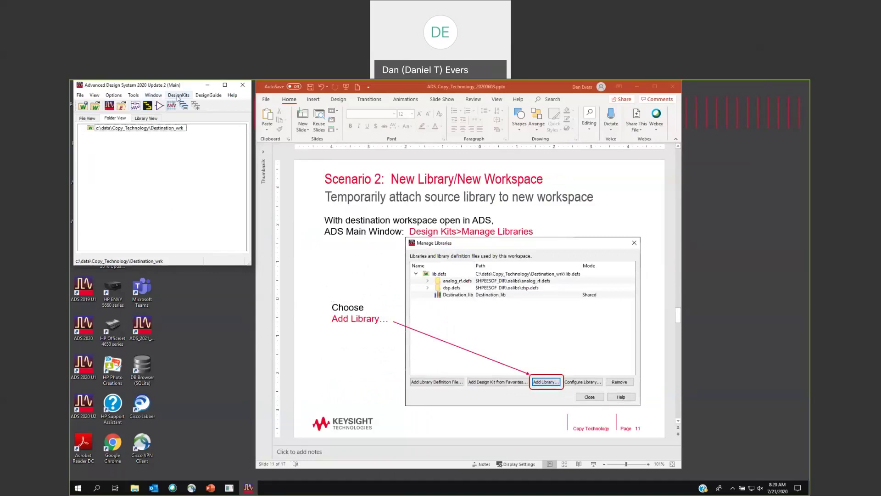
left_click(178, 97)
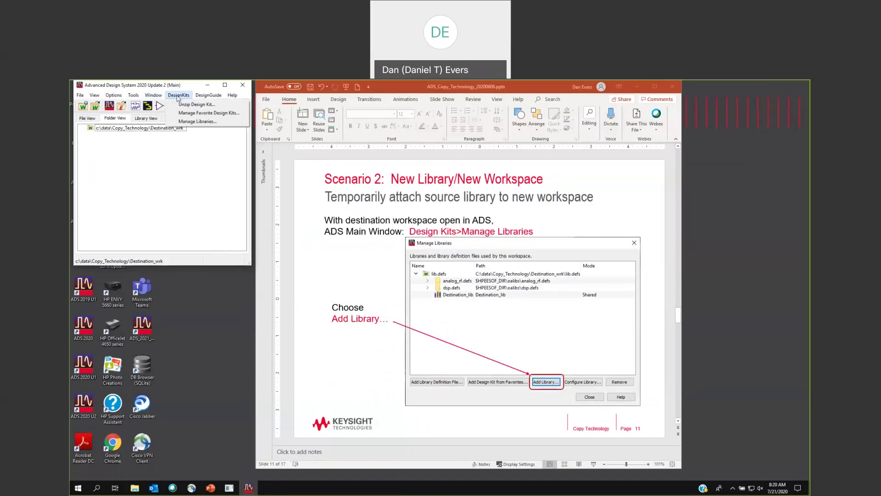
left_click(200, 119)
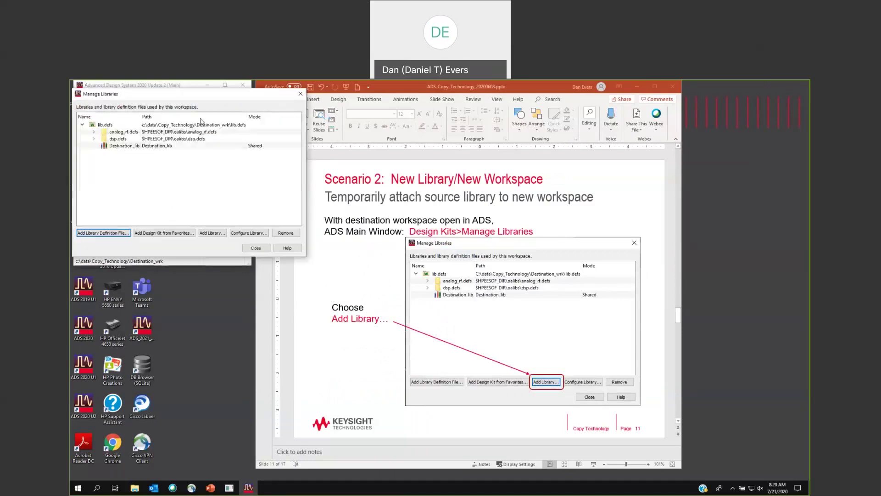
left_click(213, 234)
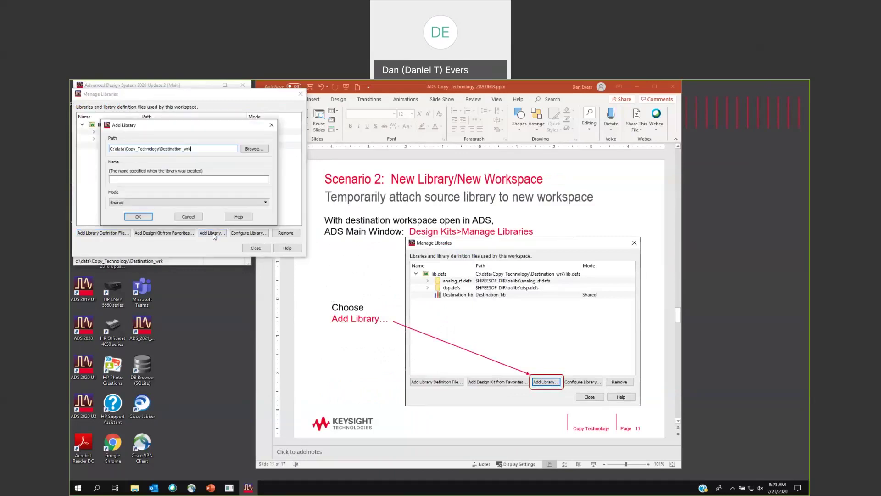
- Browse to Copy_Technology\Source_wrk and choose the Source_lib folder as the library path
left_click(254, 150)
left_click(198, 151)
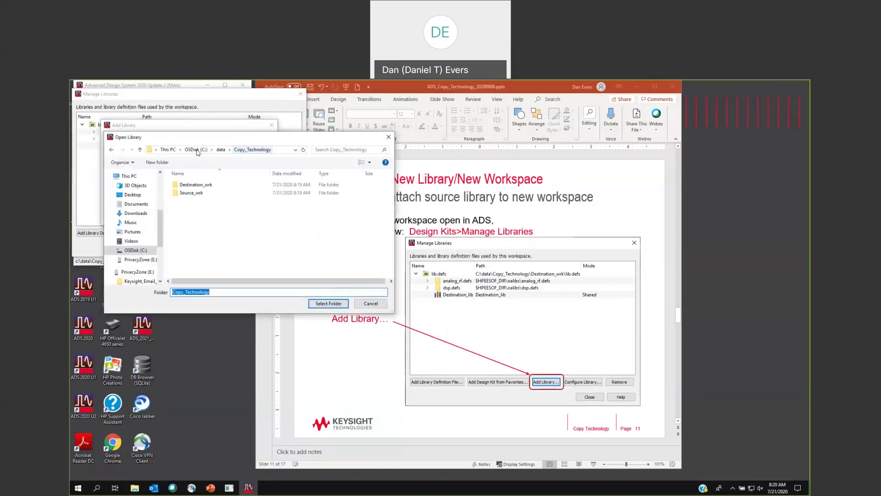
double_click(187, 184)
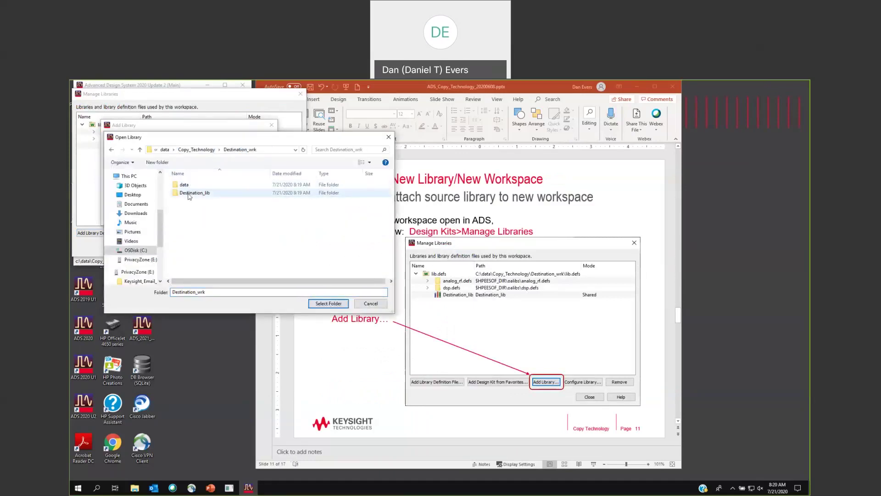
key("alt+Up")
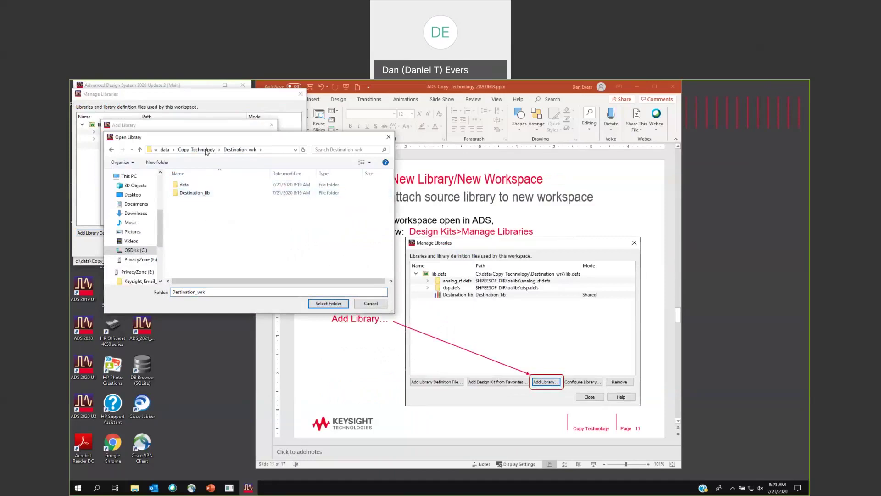
left_click(182, 193)
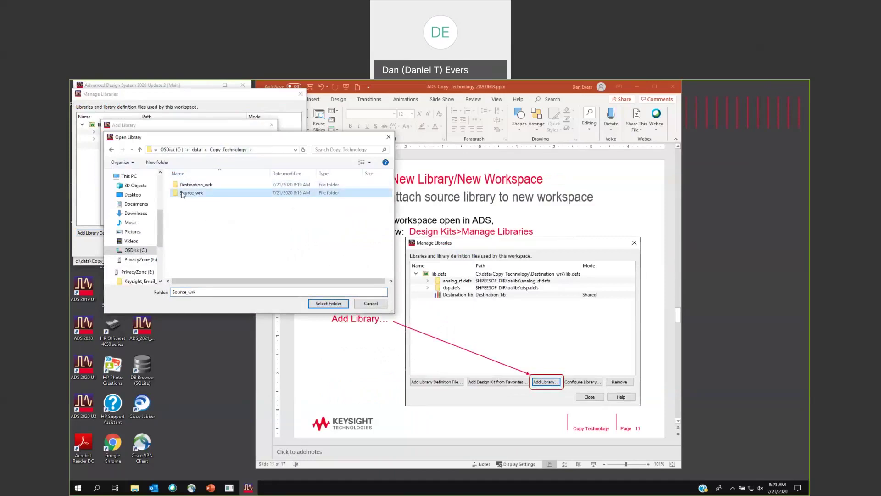
double_click(182, 193)
left_click(191, 201)
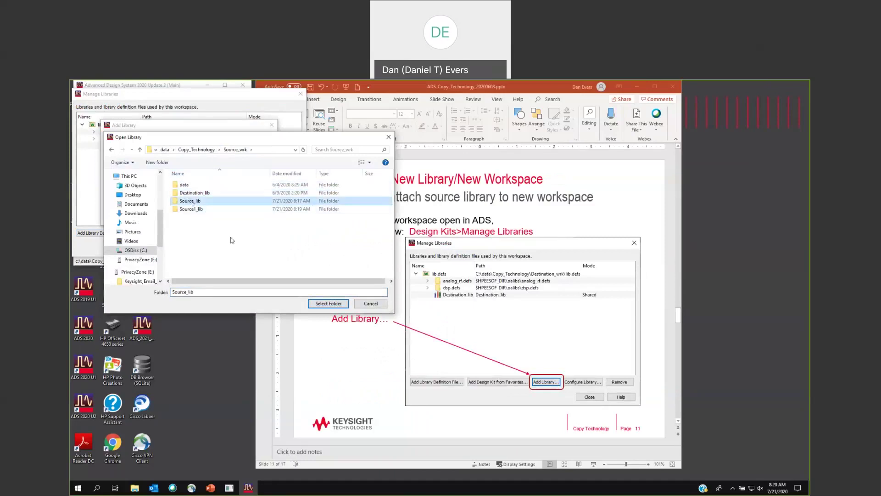
left_click(327, 304)
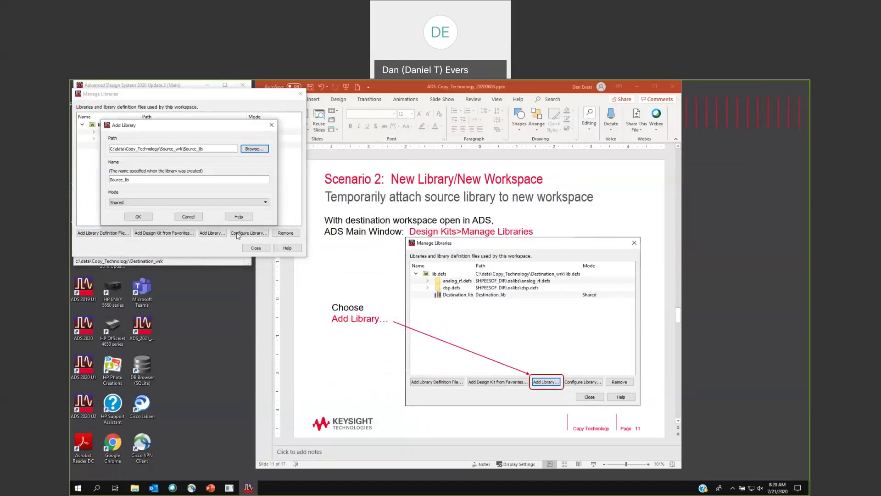
- Add Source_lib in Read-only mode, acknowledge the different-workspace notice, and close the manager
left_click(236, 202)
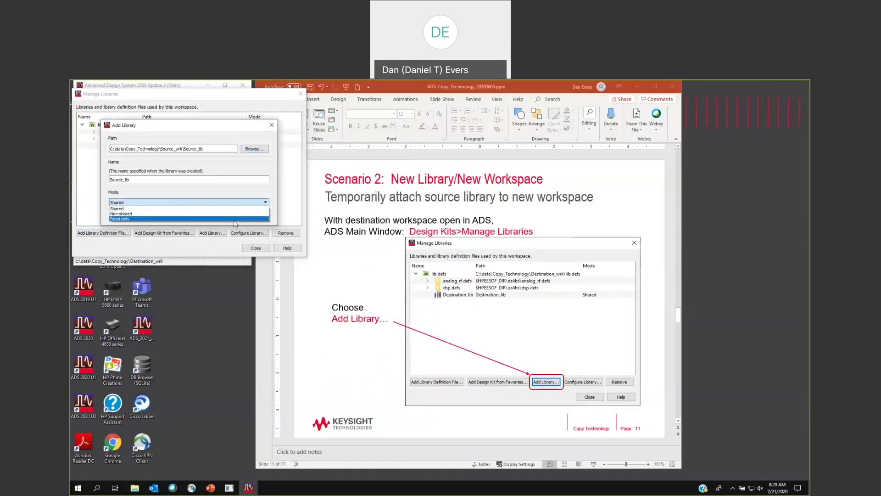
left_click(235, 219)
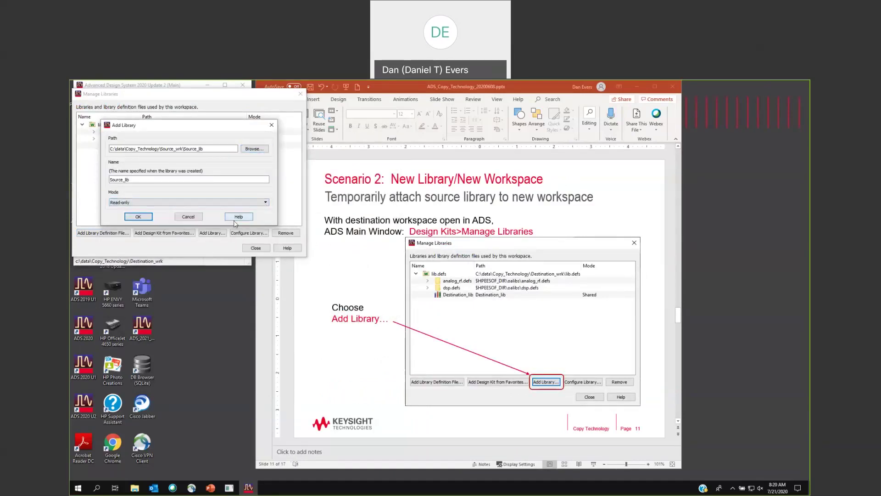
left_click(137, 220)
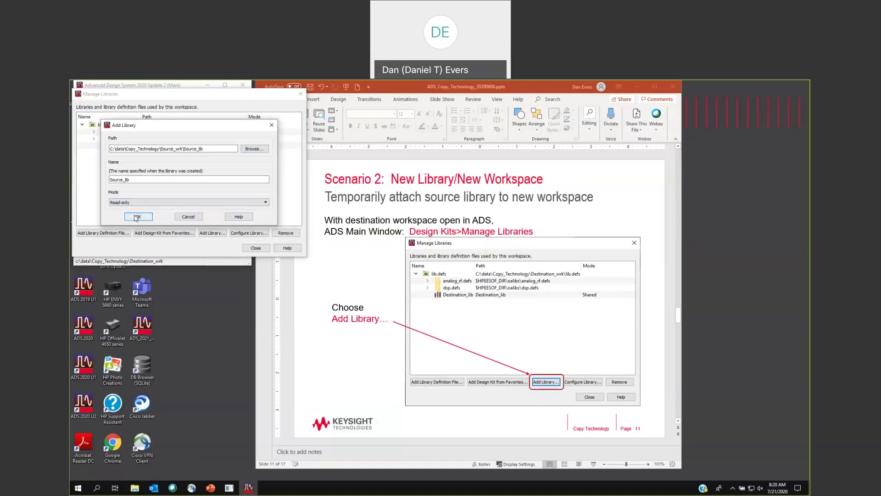
left_click(137, 218)
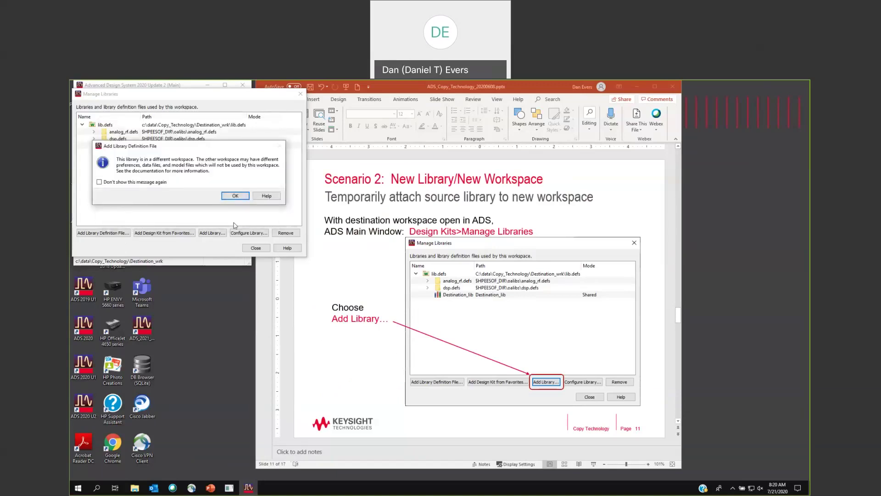
left_click(237, 196)
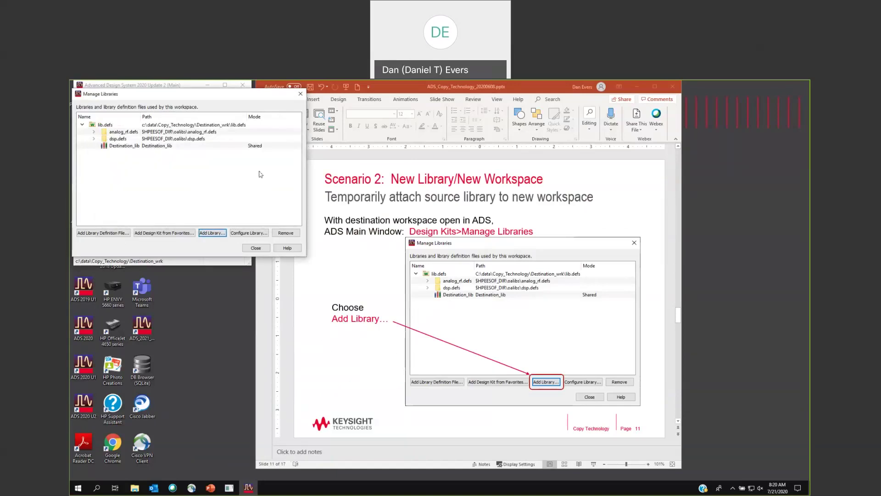
left_click(255, 249)
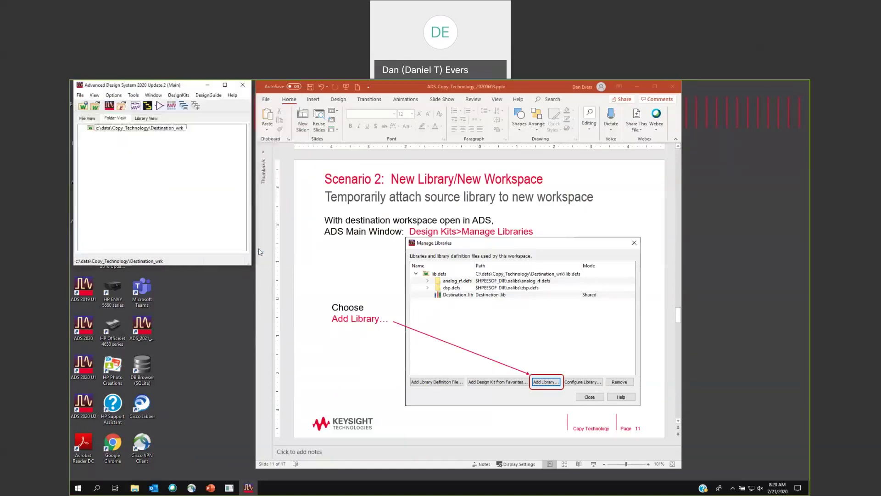
- Create layout cell_1 in Destination_lib, copying Source_lib's technology and saving tech.subst
scroll(319, 289, "down", 1)
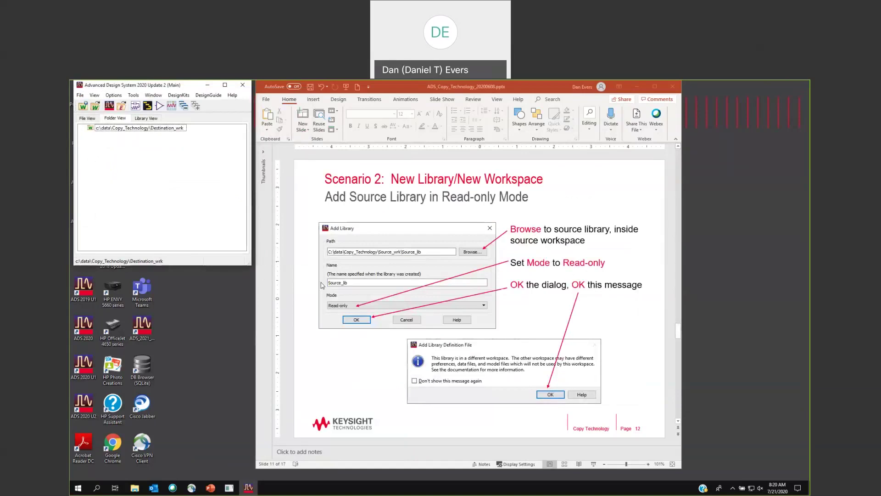
scroll(320, 282, "down", 1)
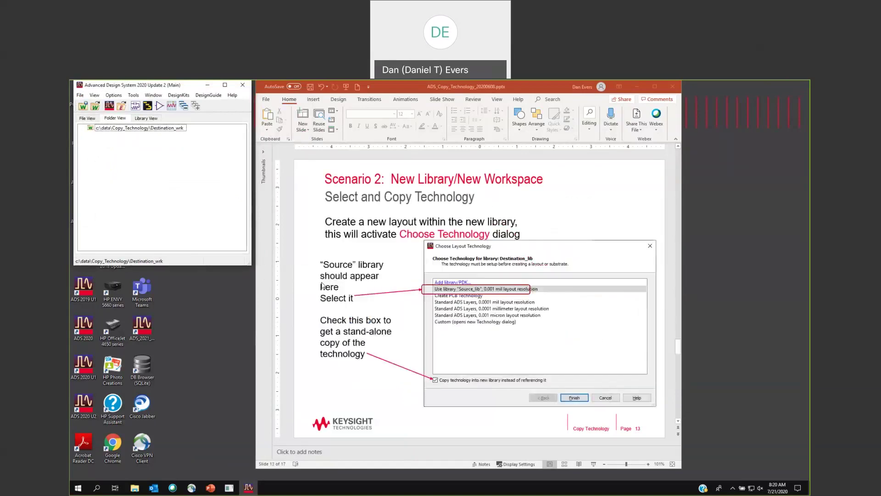
left_click(147, 107)
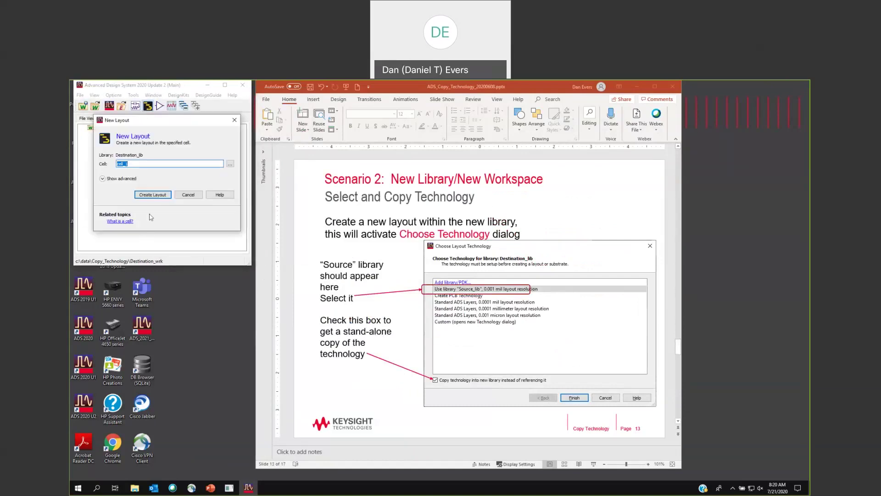
left_click(153, 195)
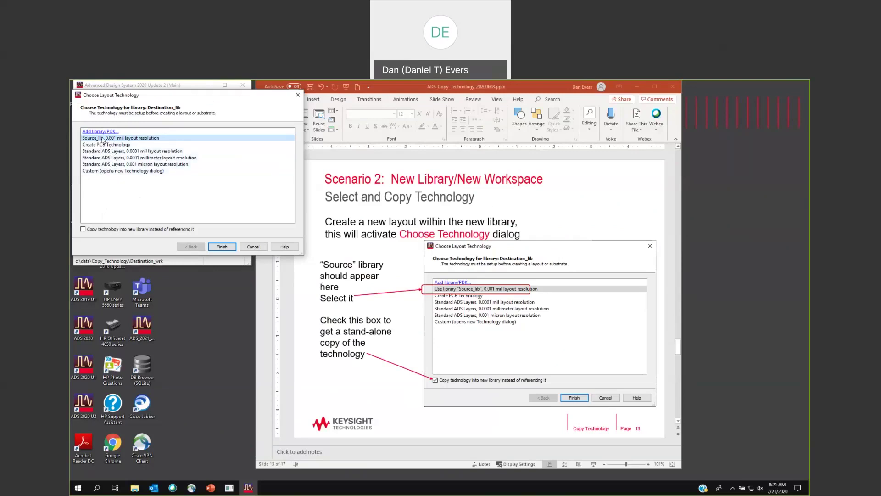
left_click(84, 229)
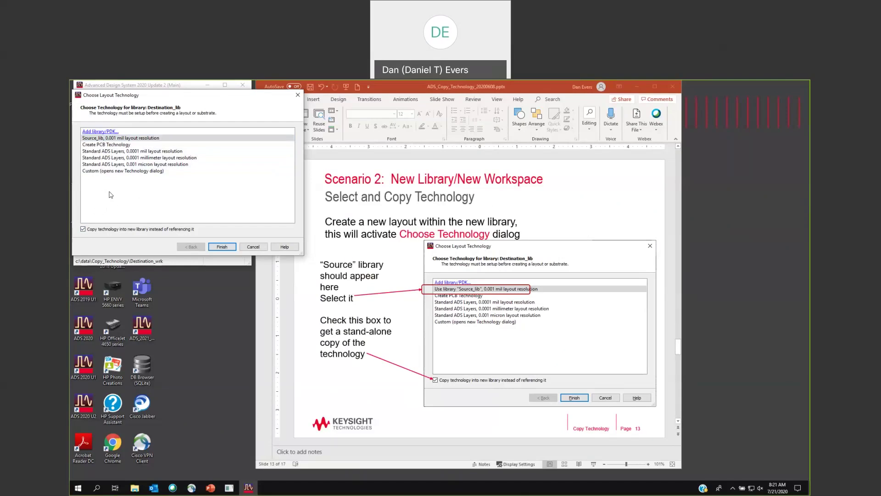
left_click(227, 247)
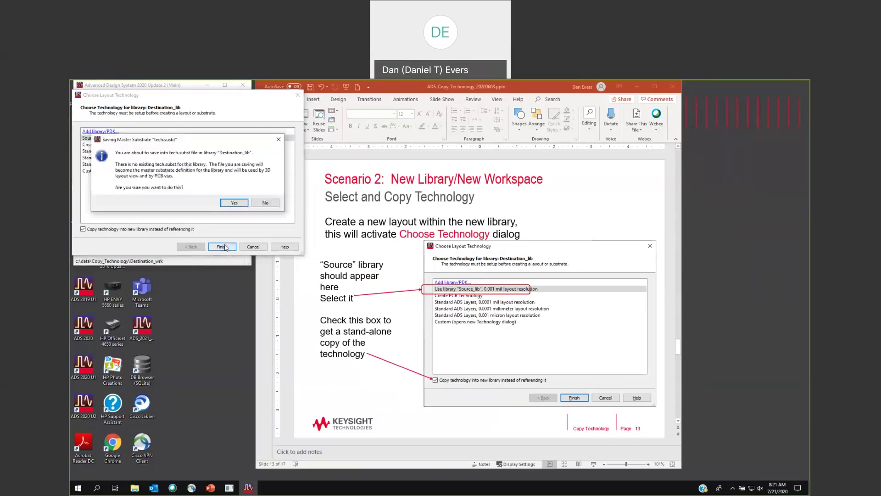
left_click(229, 203)
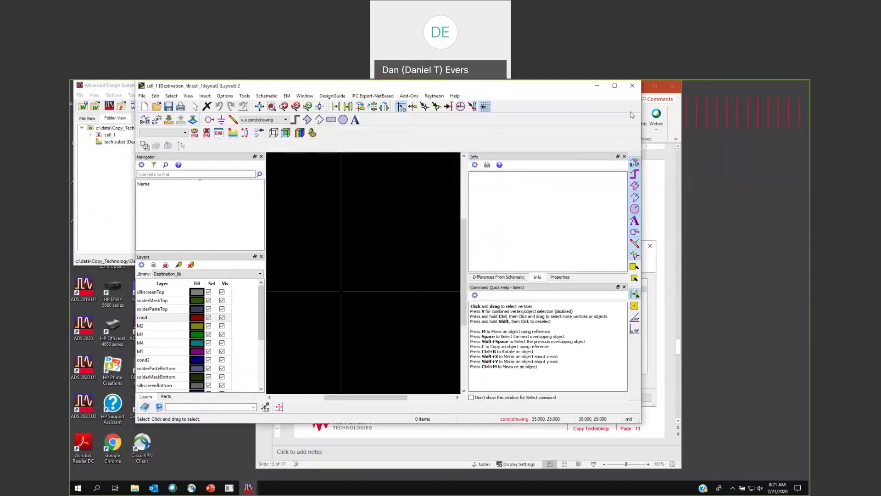
- Review Destination_lib's layers in Options > Technology > Layer Definitions, then cancel
left_click(225, 95)
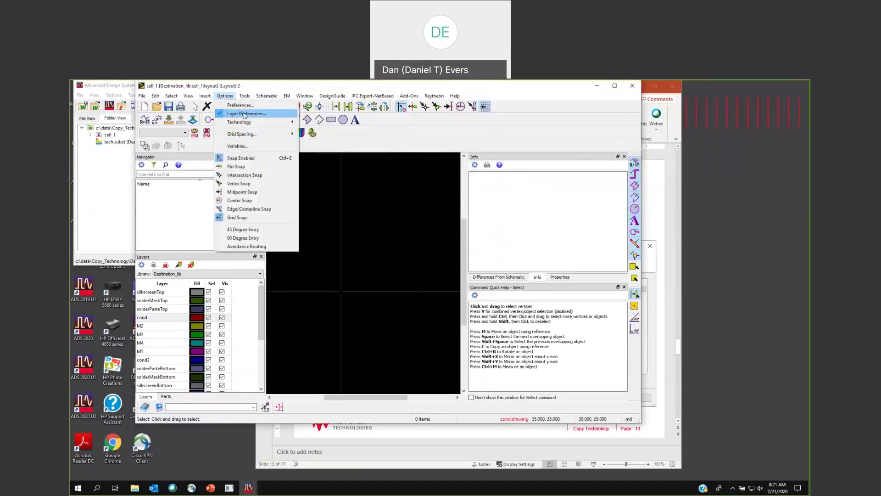
mouse_move(248, 125)
left_click(332, 132)
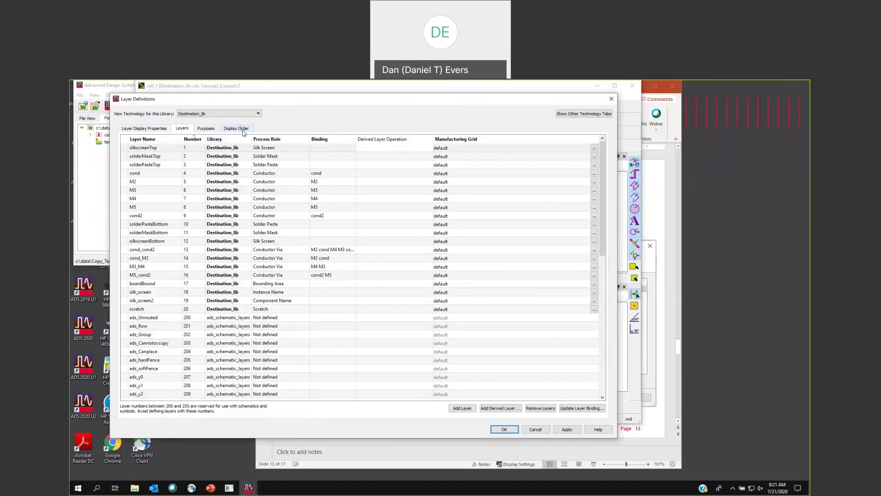
left_click(536, 430)
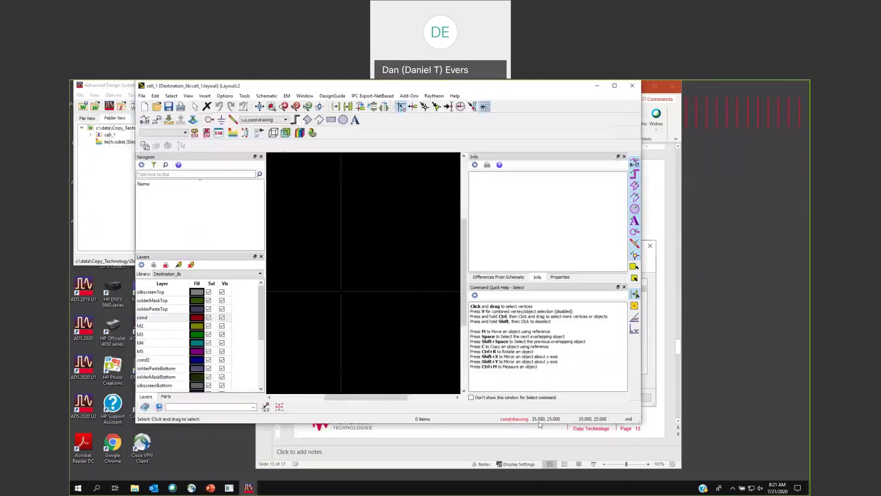
- Close the cell_1 layout and remove Source_lib from the workspace in Manage Libraries
left_click(632, 86)
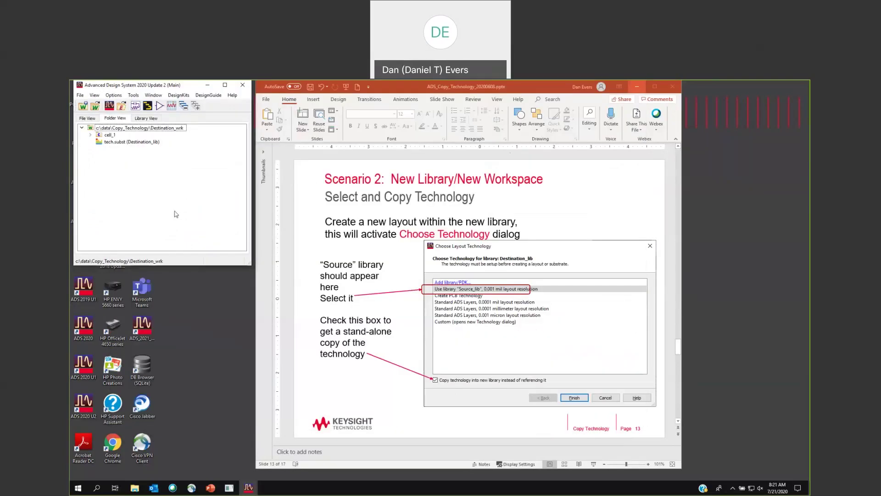
scroll(320, 195, "down", 1)
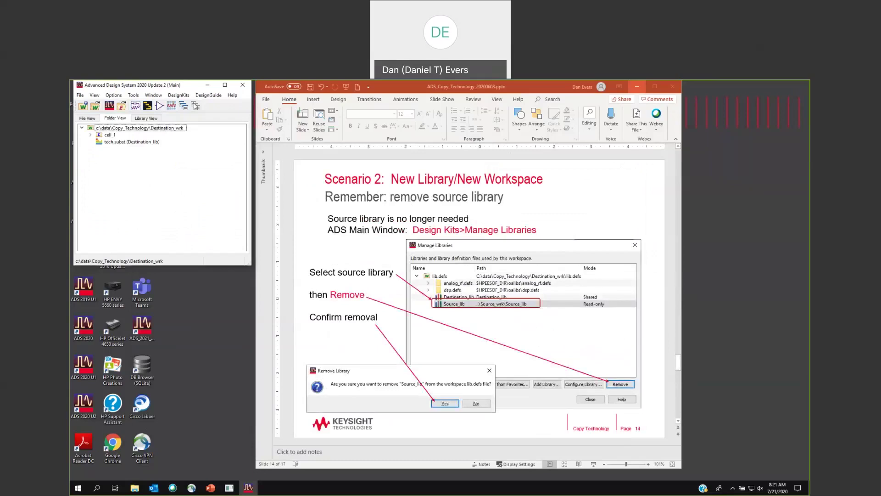
left_click(179, 95)
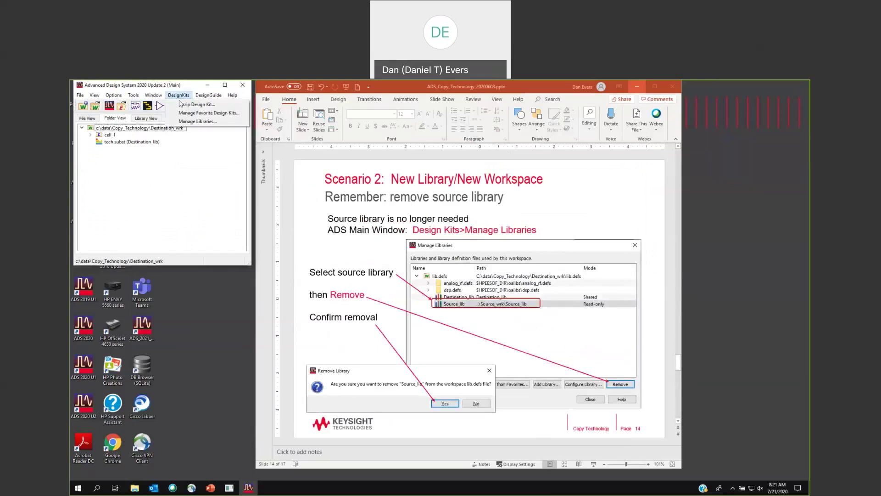
left_click(193, 121)
left_click(188, 154)
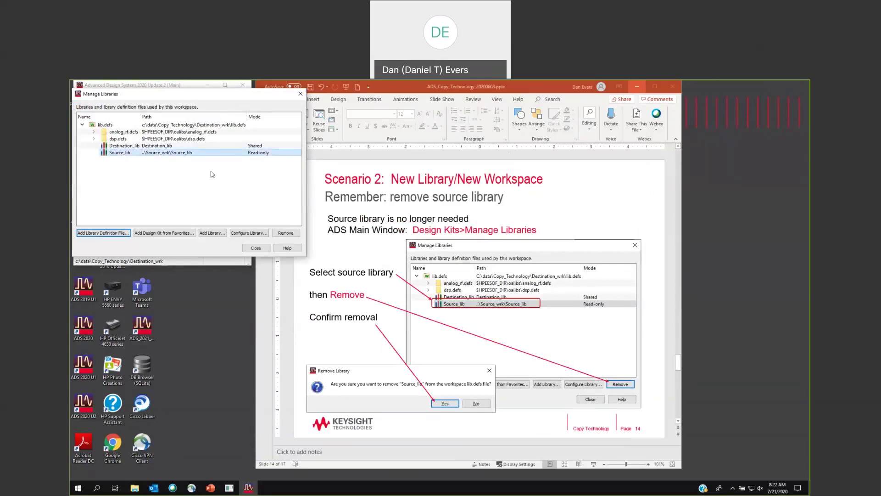
left_click(292, 237)
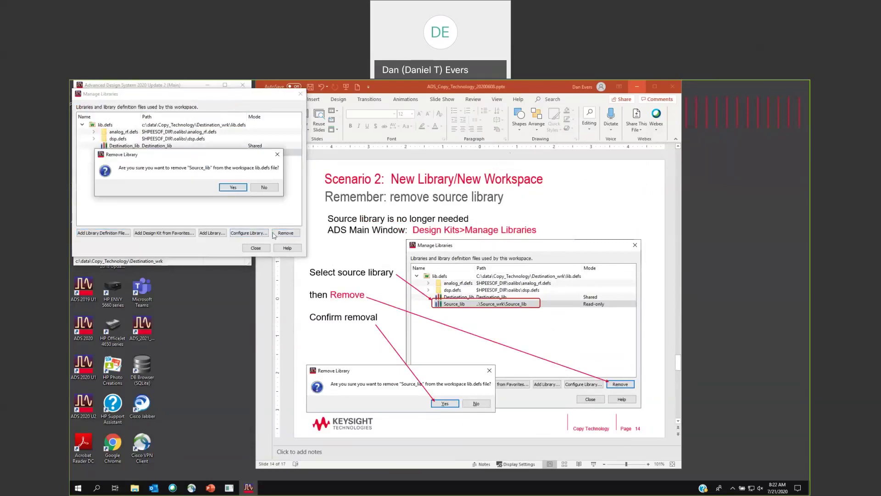
left_click(232, 189)
left_click(255, 248)
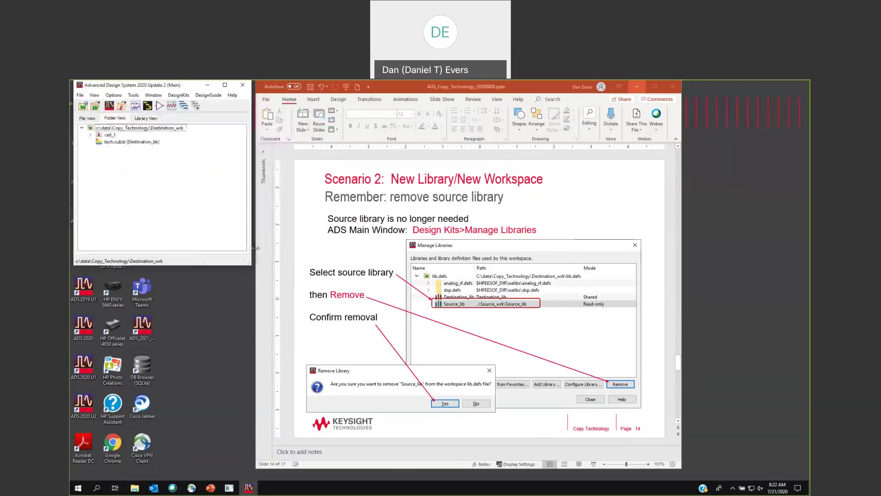
- Reopen cell_1's layout to confirm it still works, then close it
left_click(91, 135)
left_click(108, 142)
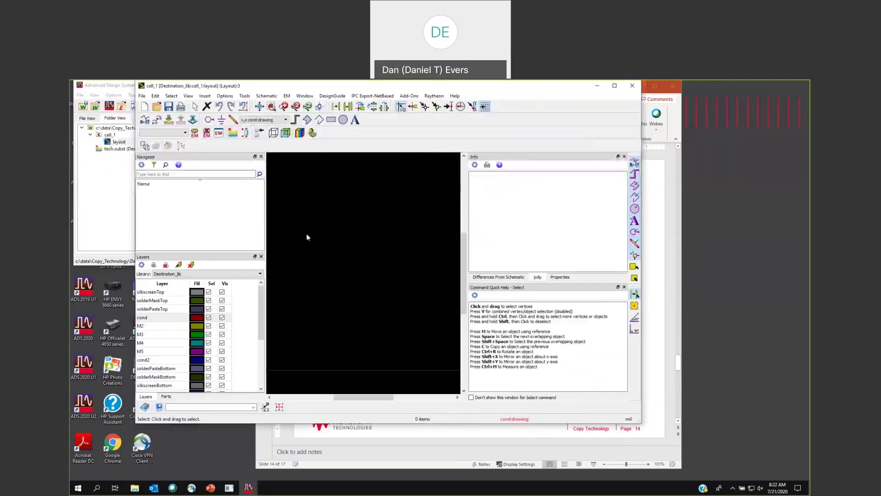
left_click(633, 88)
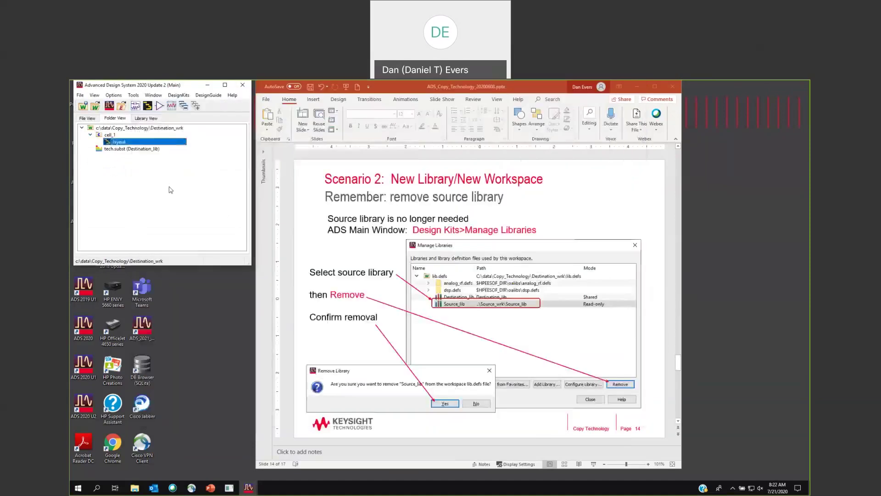
- Scroll through slides 15 and 16 to the 'What gets copied/what does not' slide
scroll(379, 287, "down", 3)
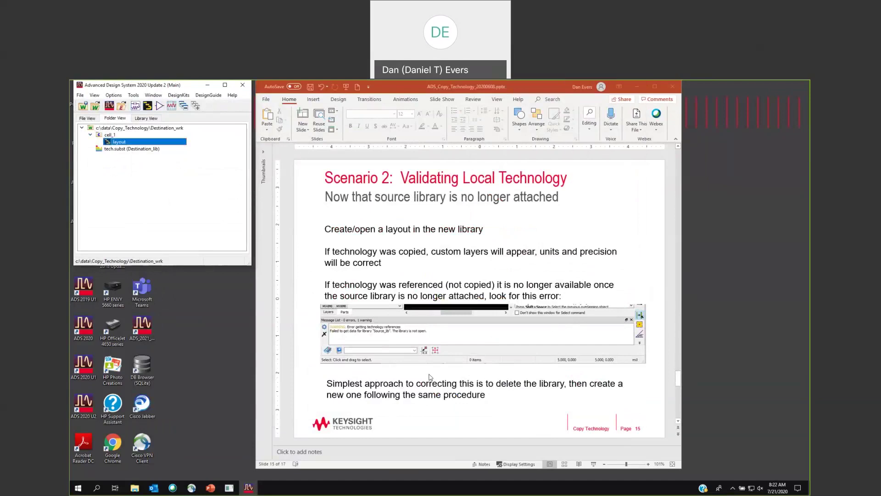
scroll(430, 377, "down", 3)
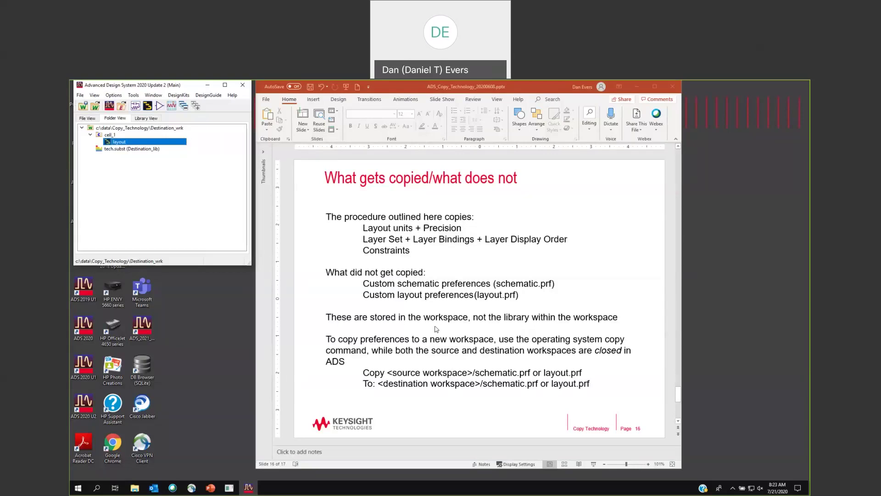
- Advance to the final slide 17, 'Where to Find This Slide Set'
key("Page_Down")
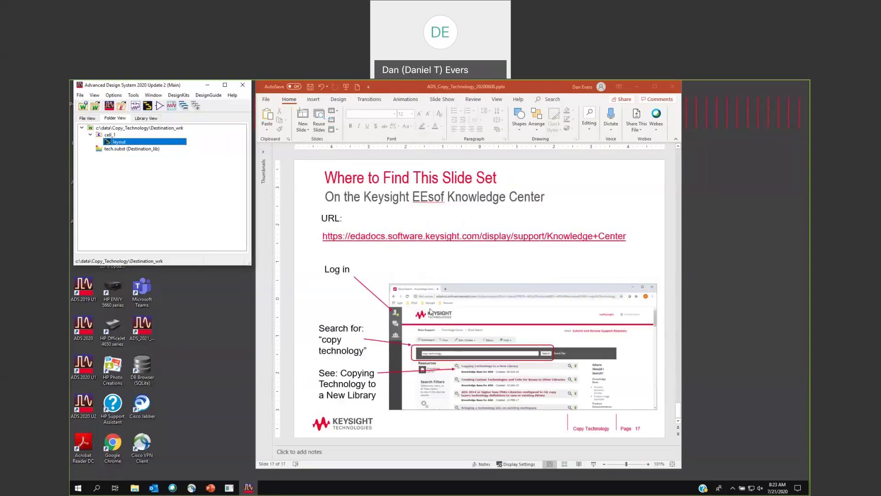